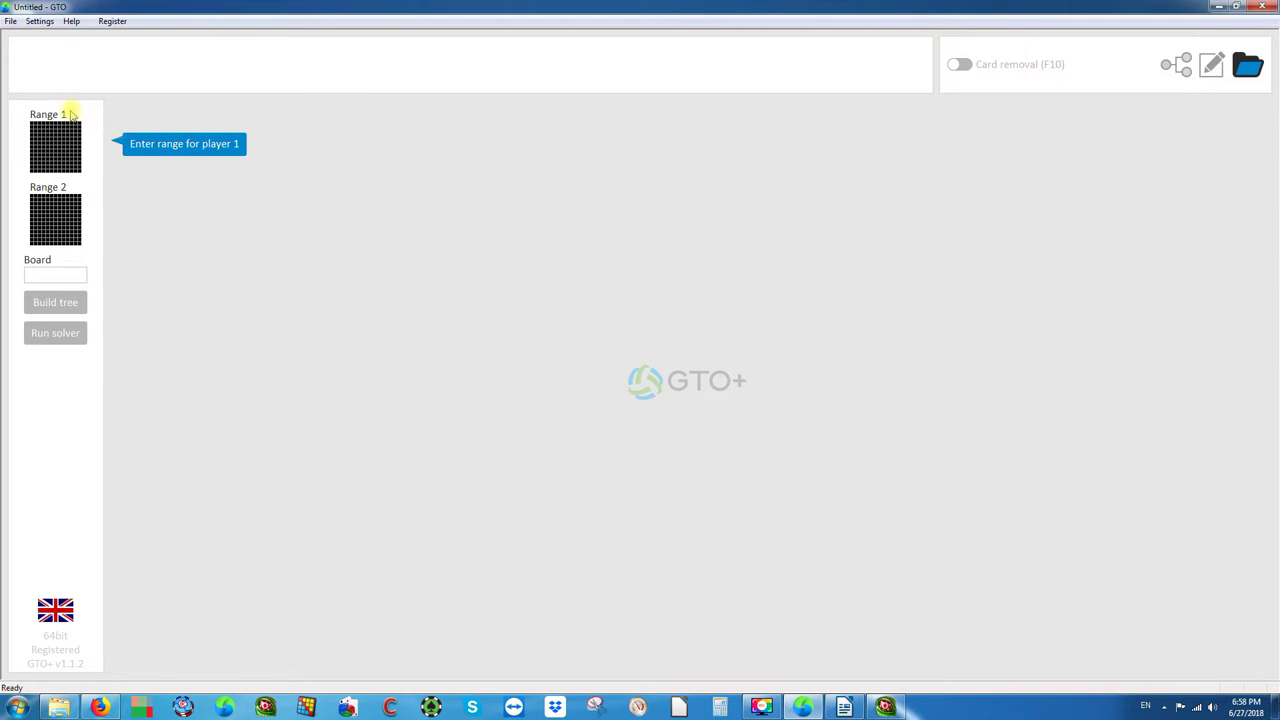
- Compare the starting range editors for Range 1 and Range 2 by switching back and forth between the two players
click(72, 115)
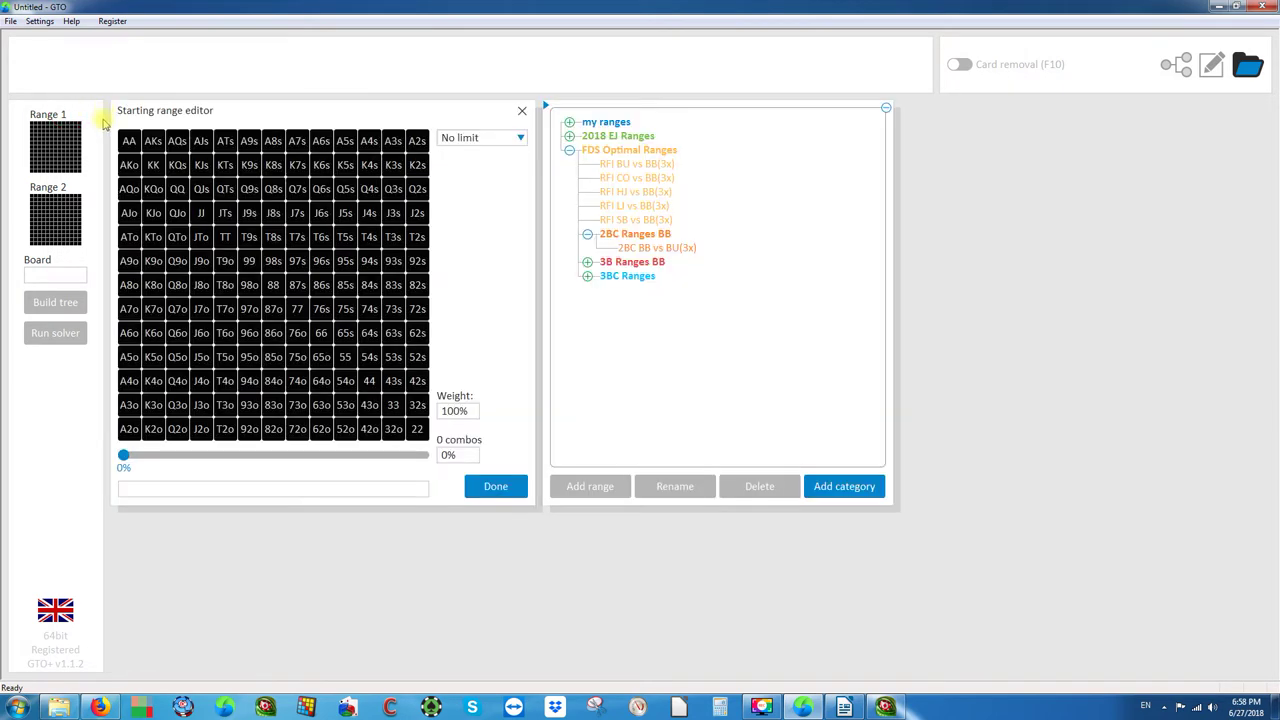
click(73, 187)
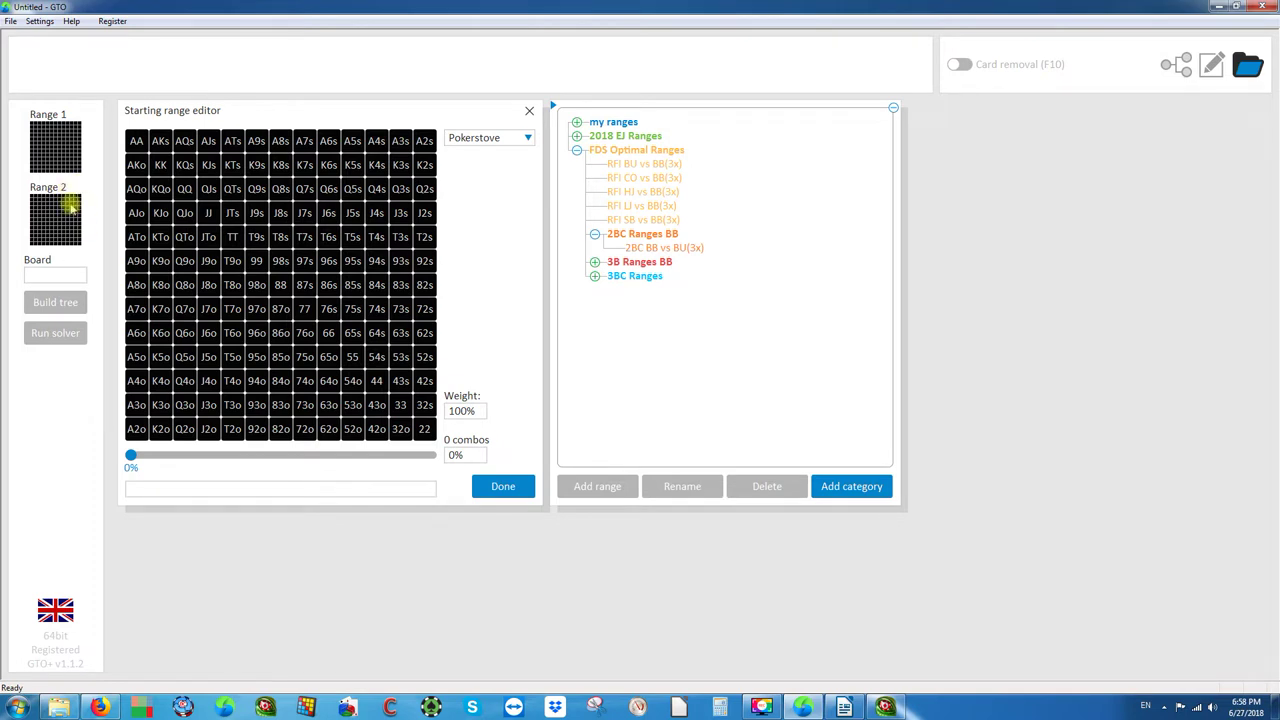
click(46, 131)
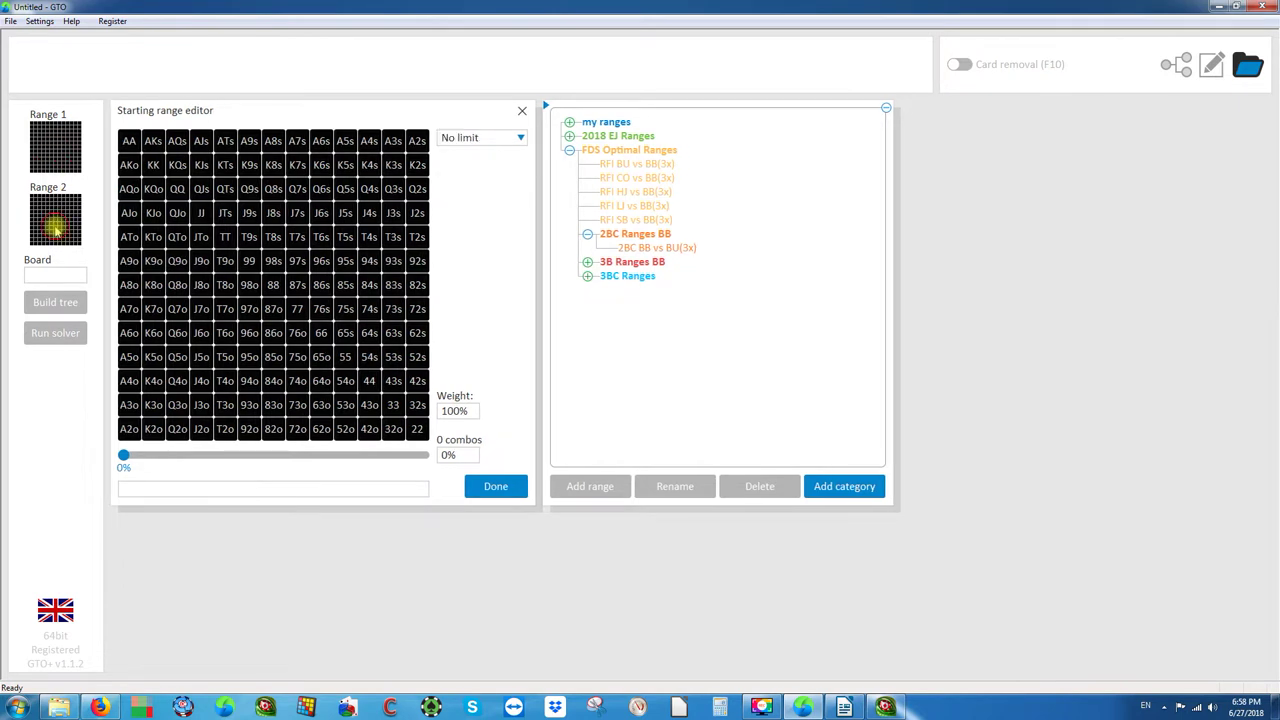
click(62, 236)
click(64, 237)
click(63, 235)
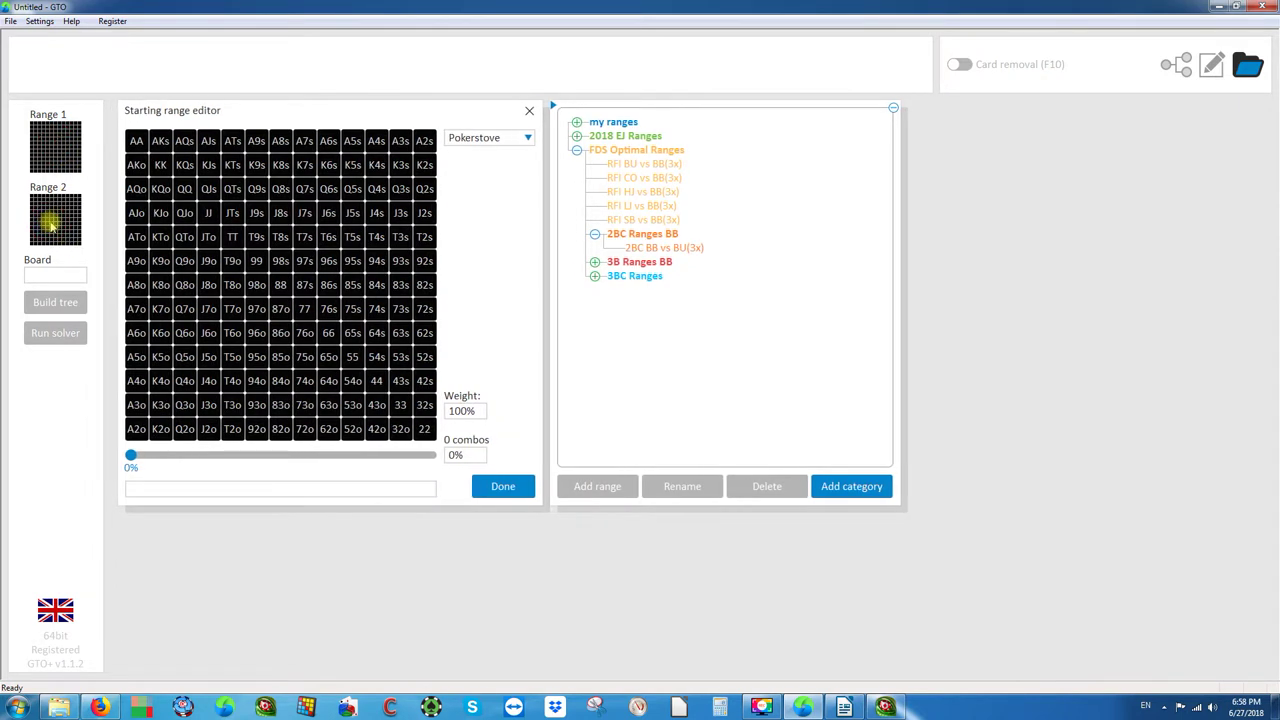
click(57, 145)
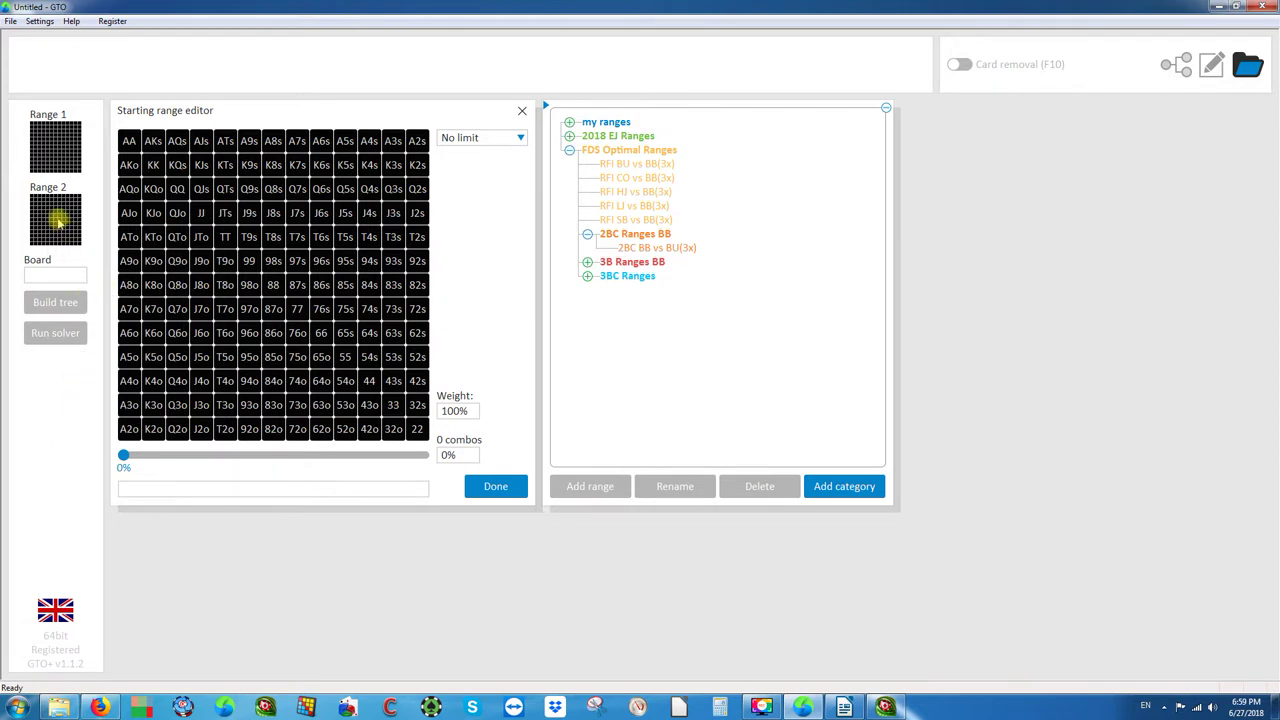
click(57, 225)
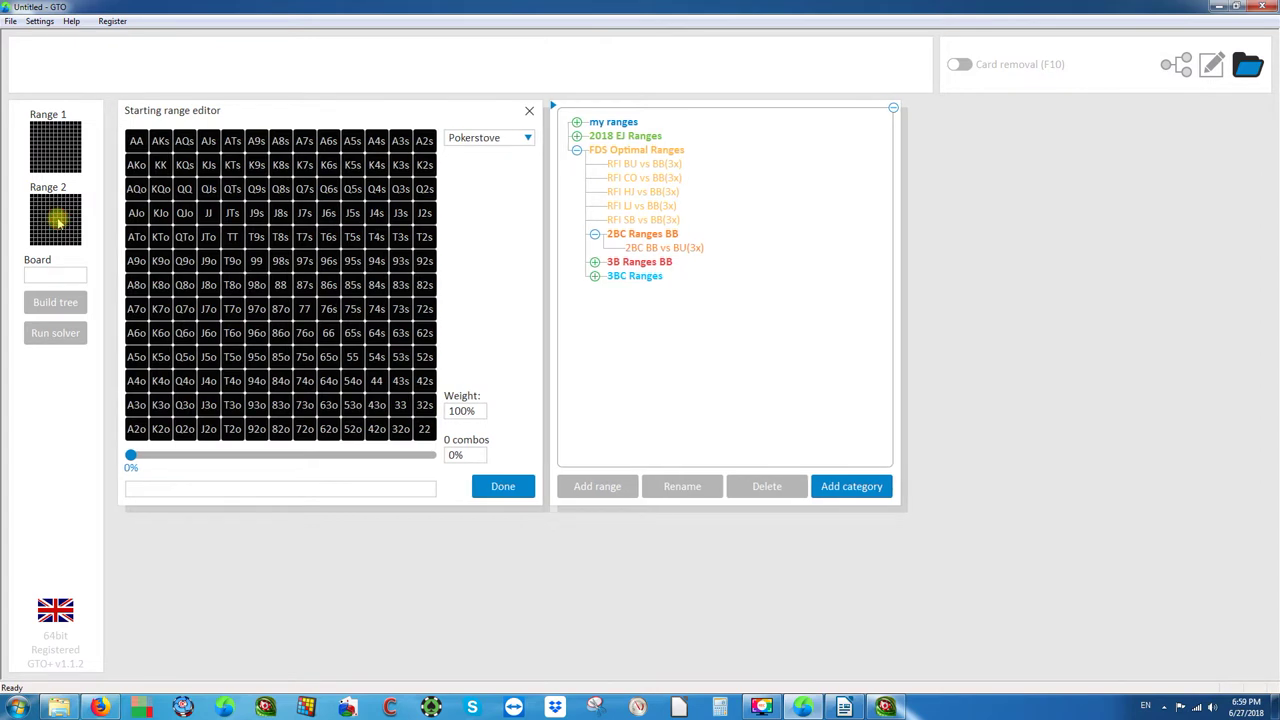
click(52, 150)
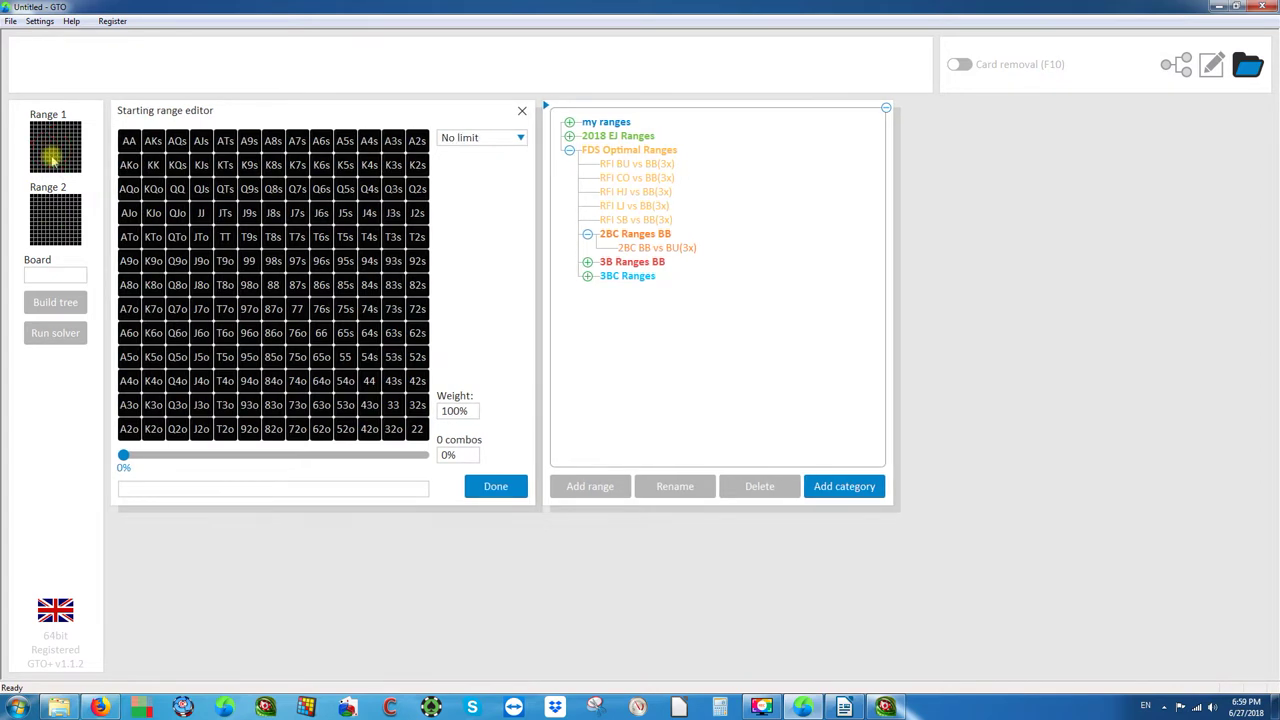
click(57, 228)
click(50, 150)
click(52, 225)
click(53, 150)
click(57, 228)
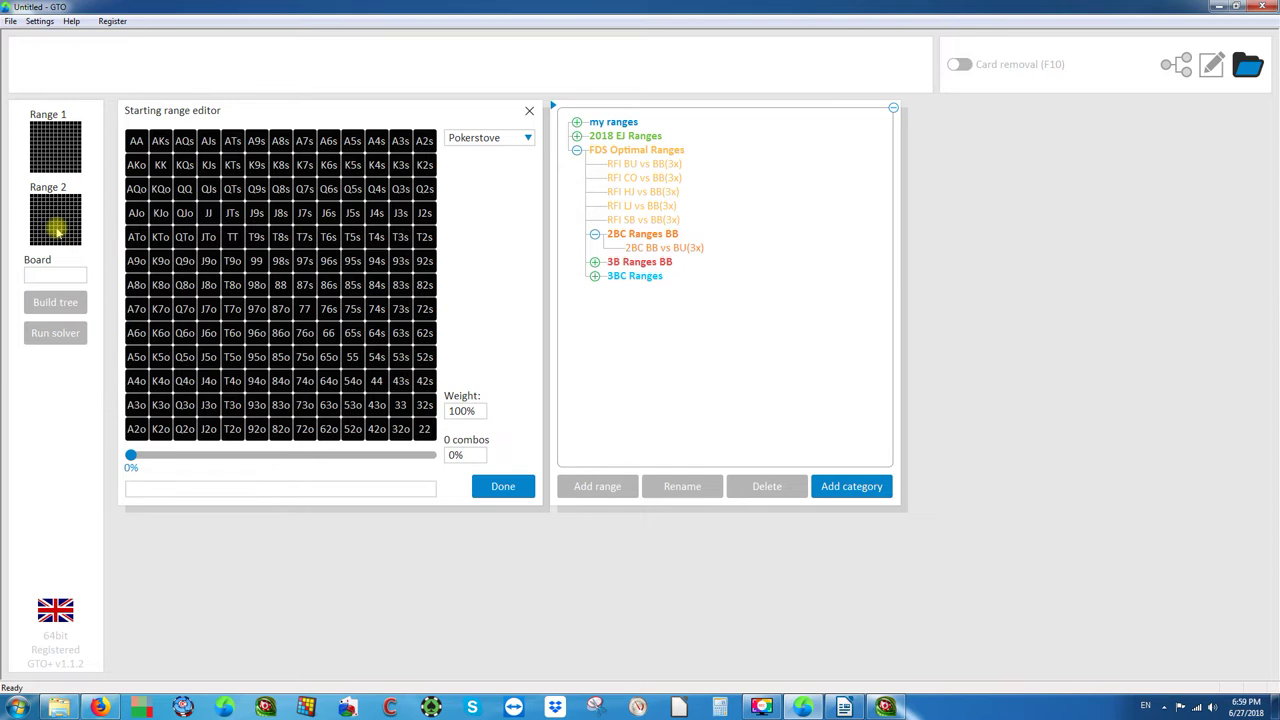
click(46, 140)
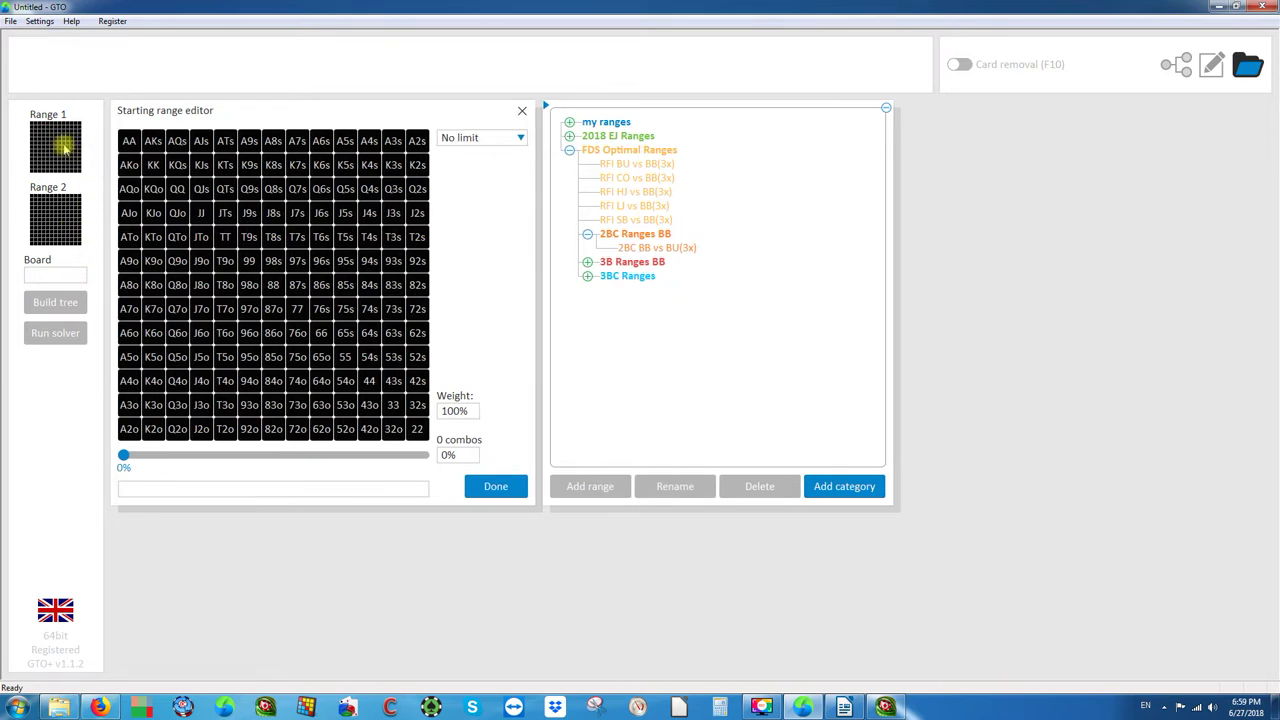
click(50, 240)
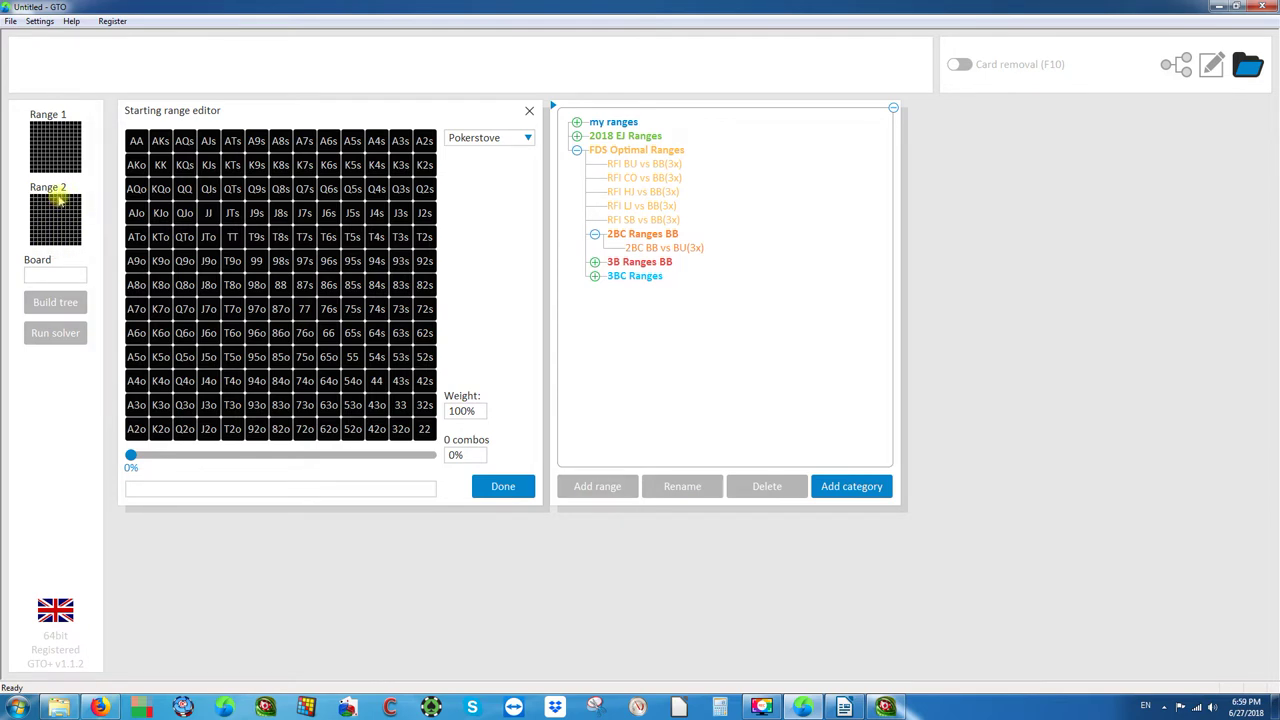
click(56, 150)
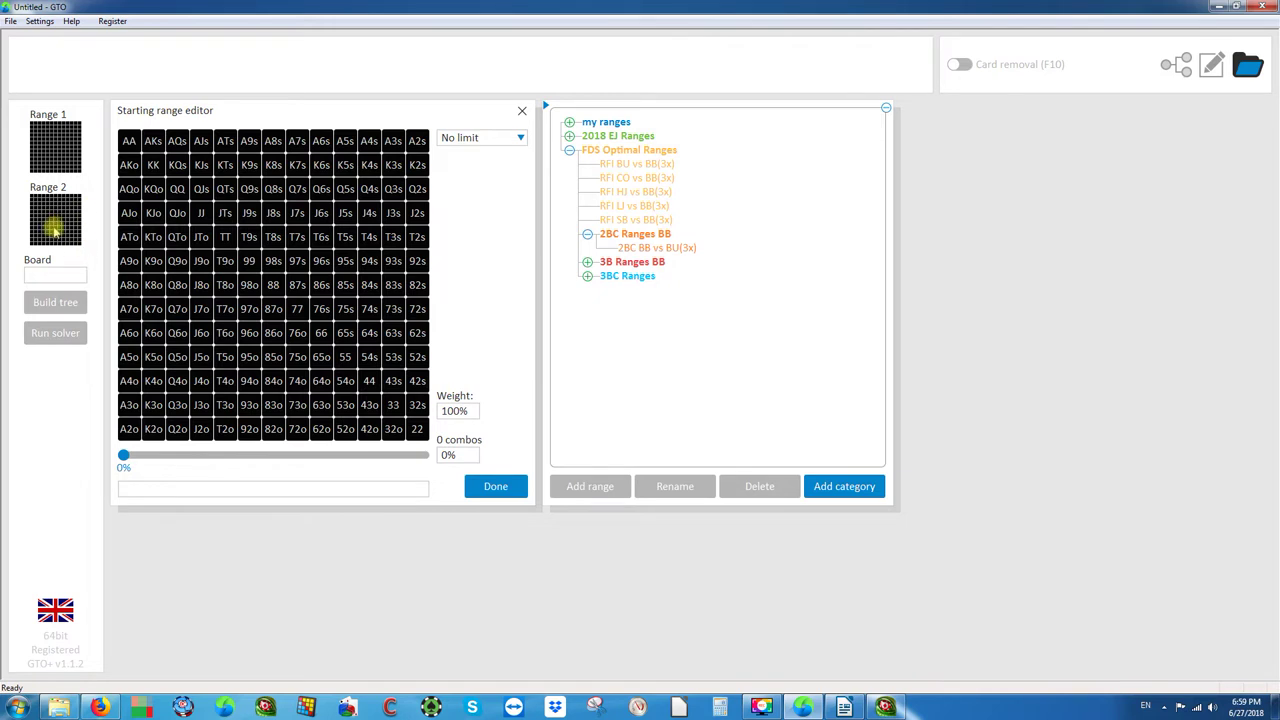
click(62, 218)
- Try the range percentage slider with the No limit and Pokerstove hand rankings, returning it to 0%
drag(123, 456, 275, 456)
drag(270, 461, 120, 458)
click(521, 141)
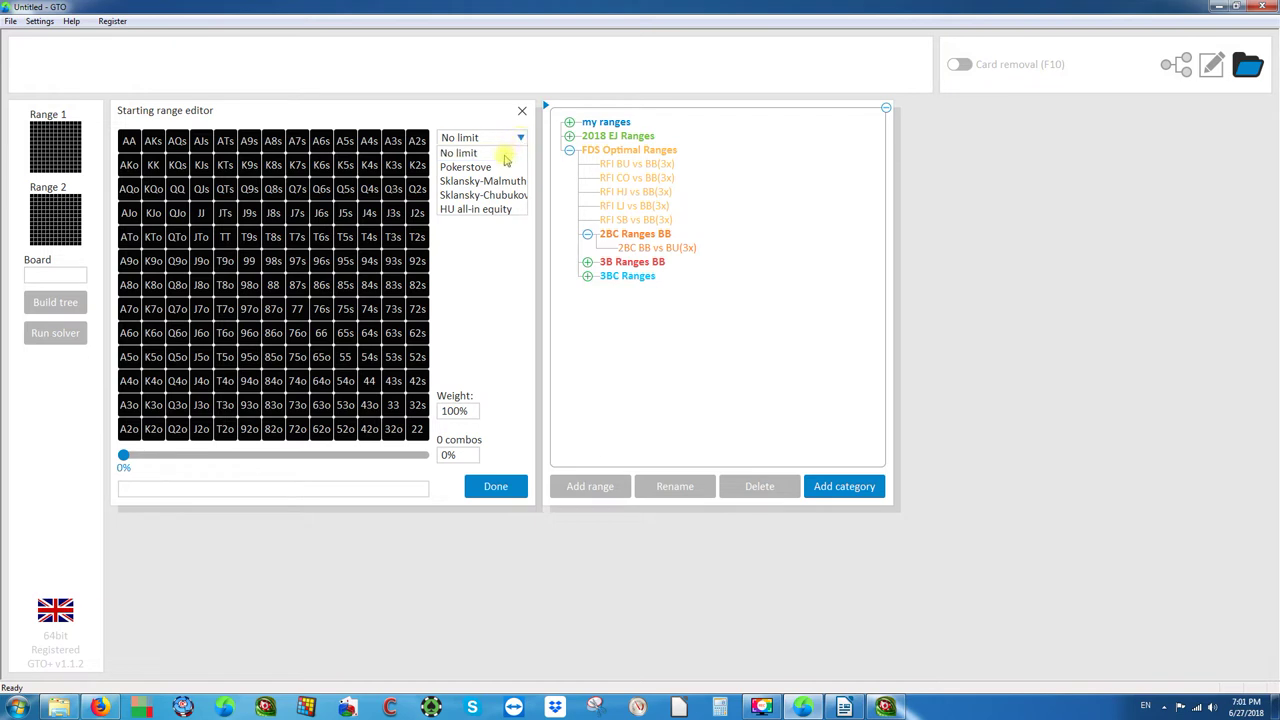
click(455, 168)
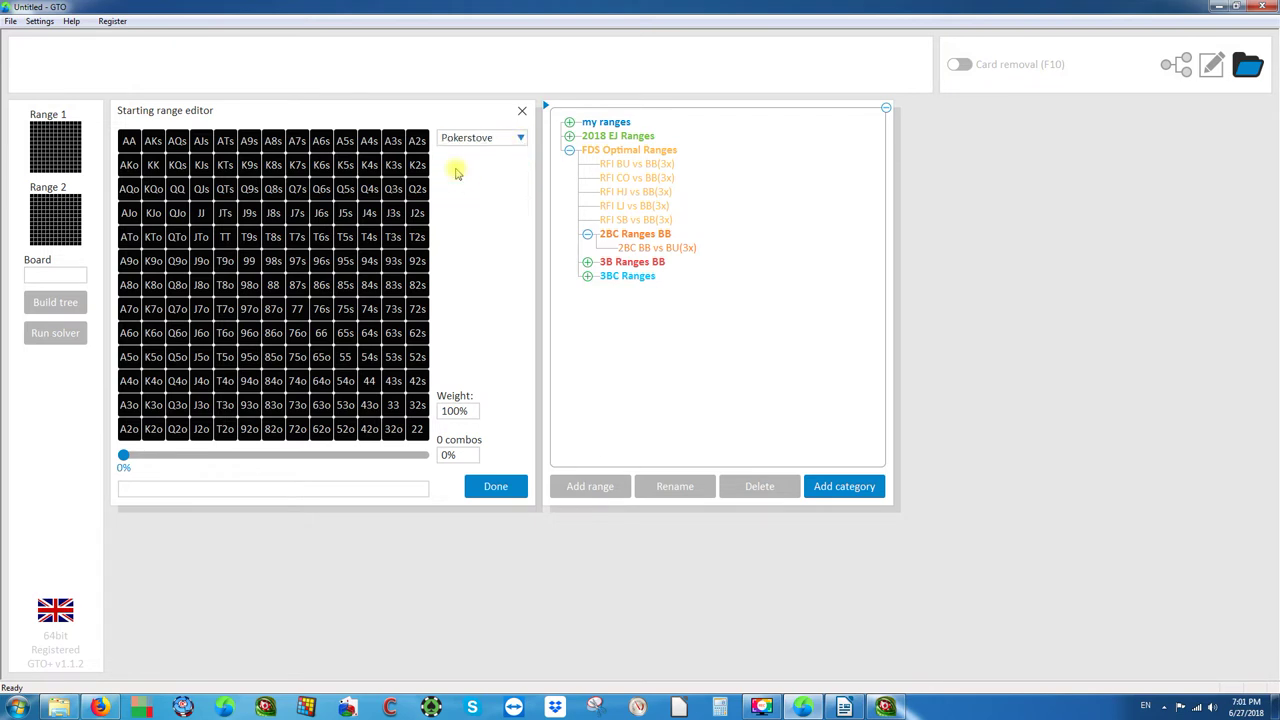
mouse_move(123, 456)
mouse_down()
mouse_move(240, 457)
mouse_move(120, 458)
mouse_up()
- Fill Range 1 with the top 20% of hands
double_click(455, 455)
text(20)
key(Return)
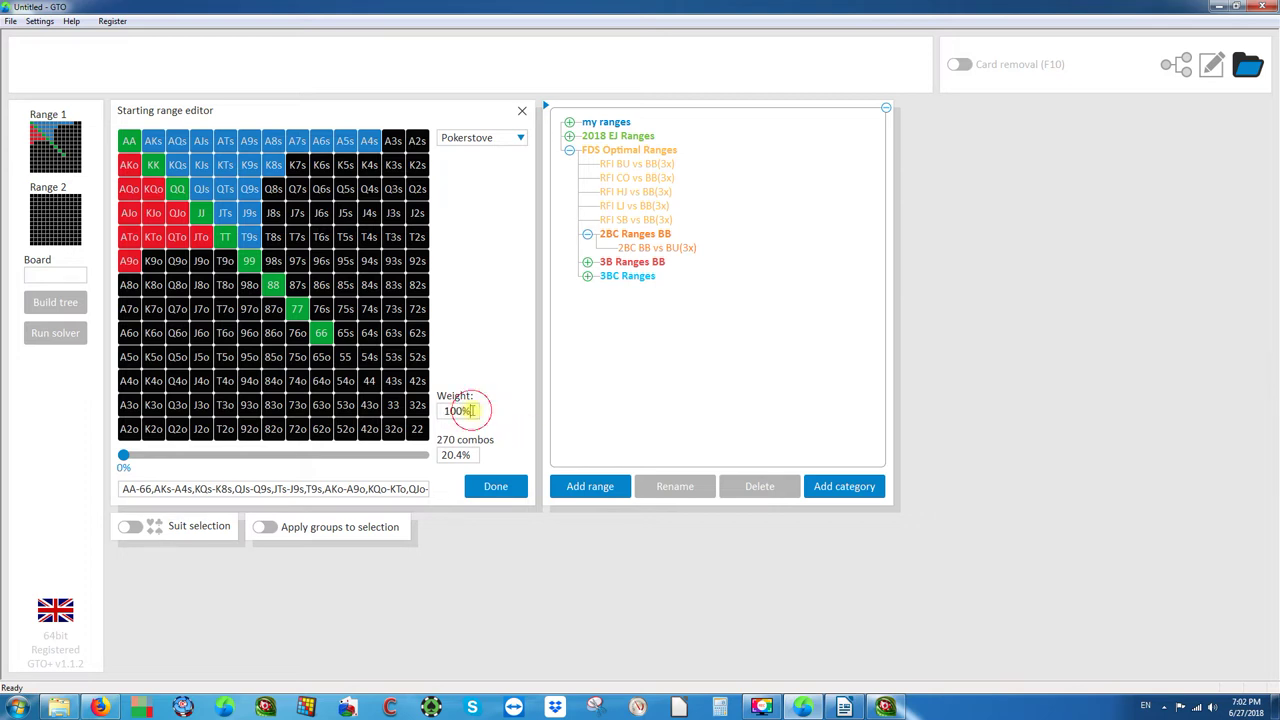
- Set the weight to 50% and apply it to 66, A4s and A5s in the hand matrix
drag(468, 414, 420, 416)
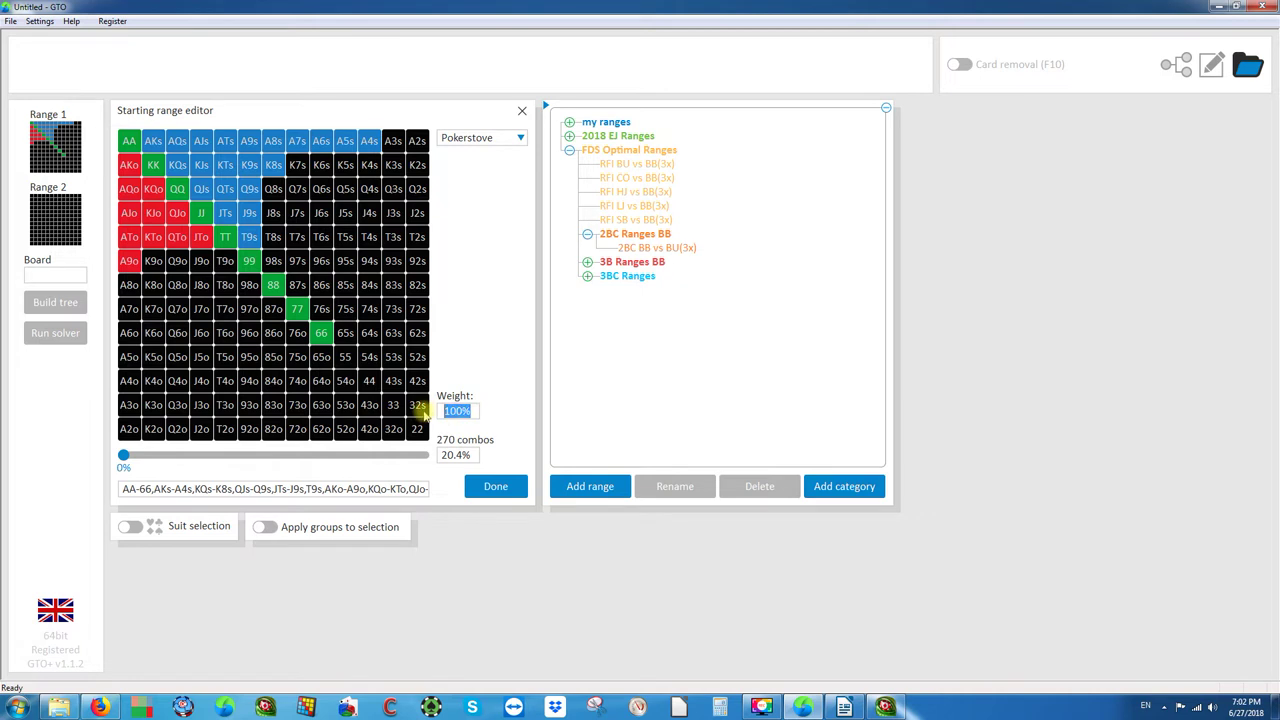
text(50)
key(Return)
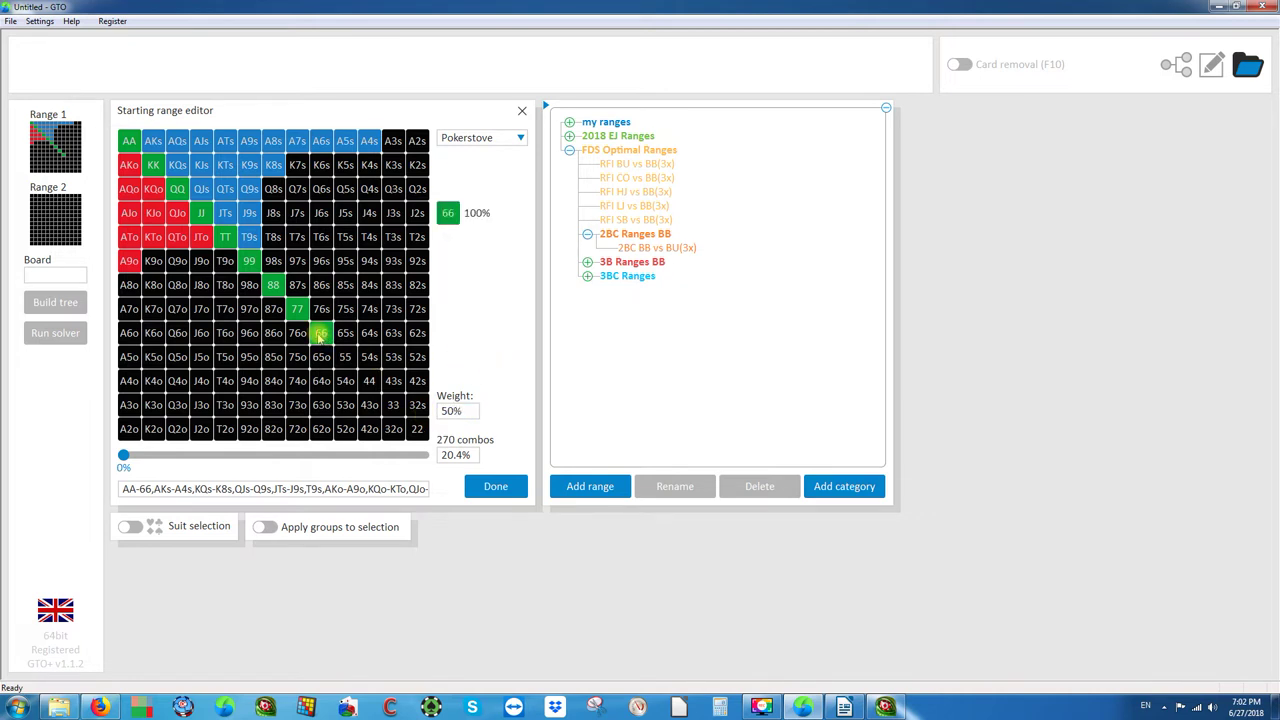
click(320, 334)
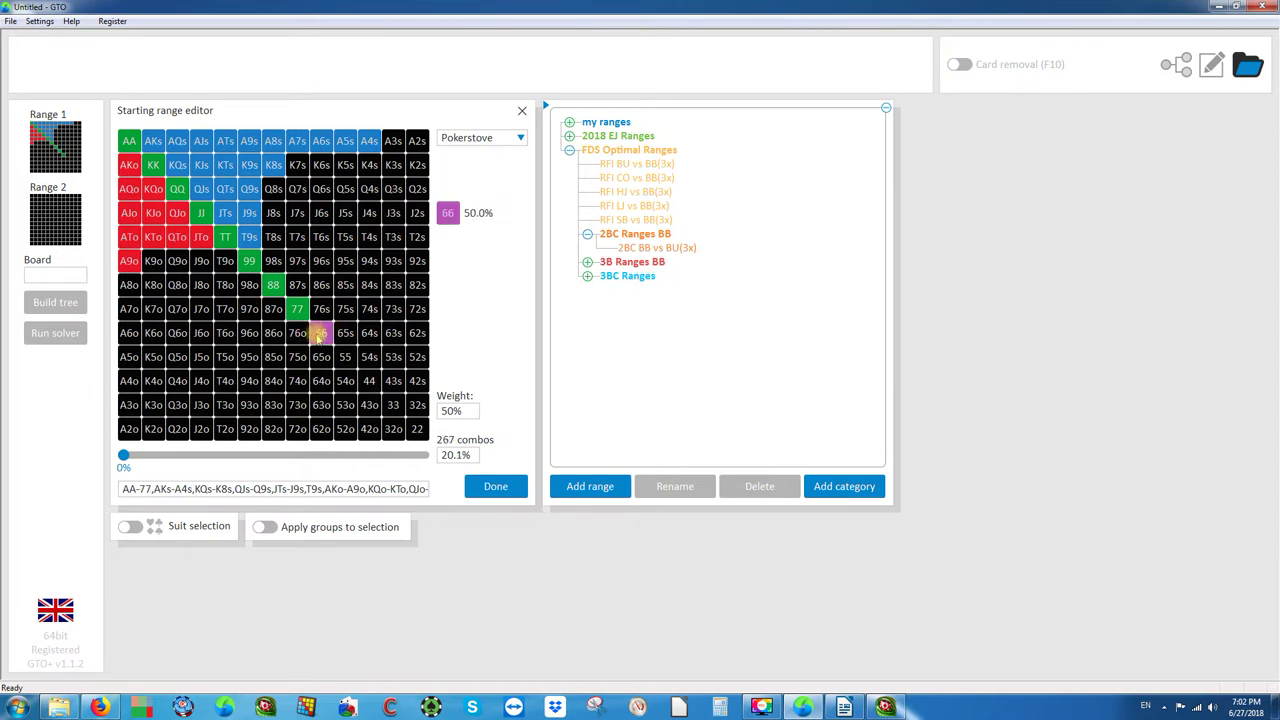
click(368, 143)
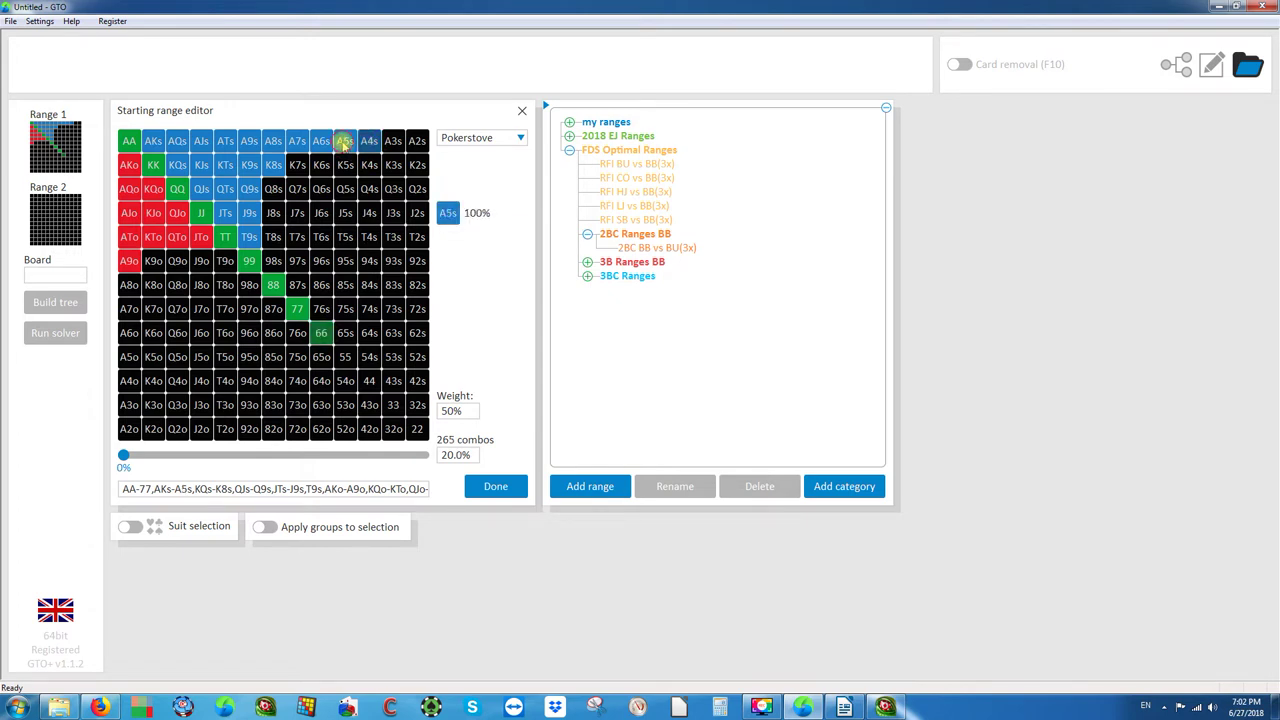
click(343, 143)
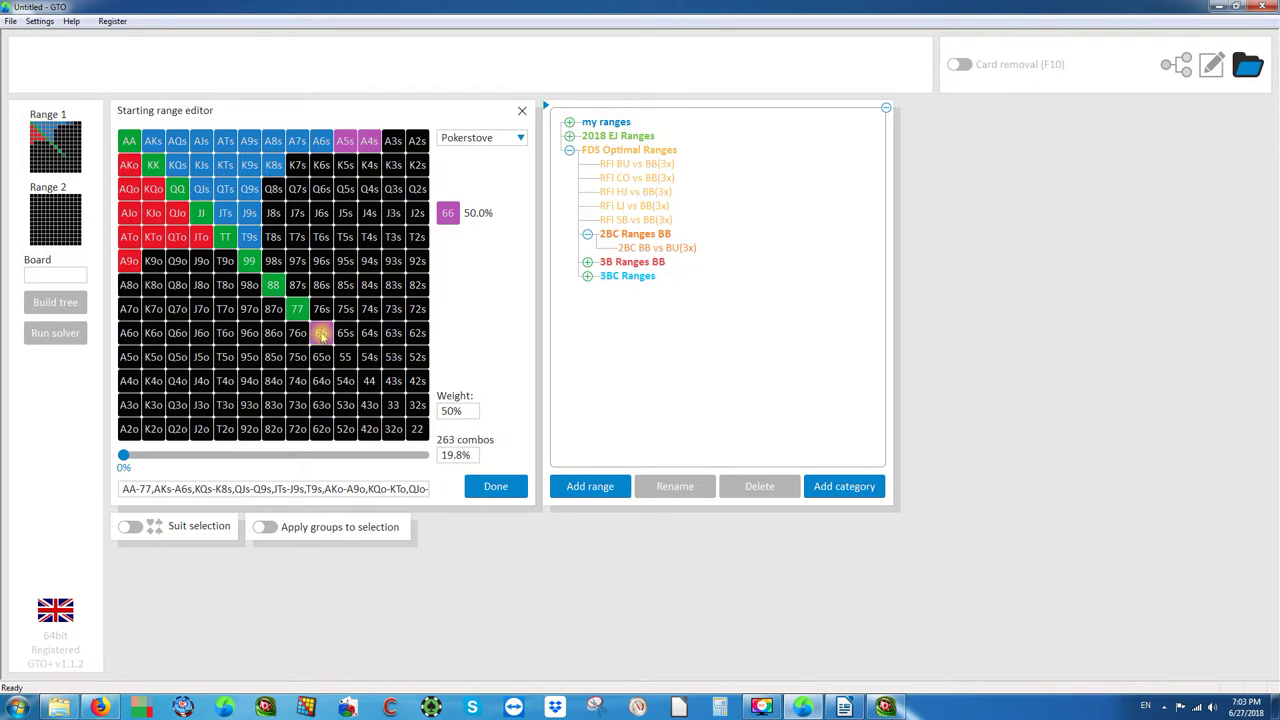
- Set the weight to 25% and apply it to A9o, ATo, JTo, QTo and KTo
click(470, 412)
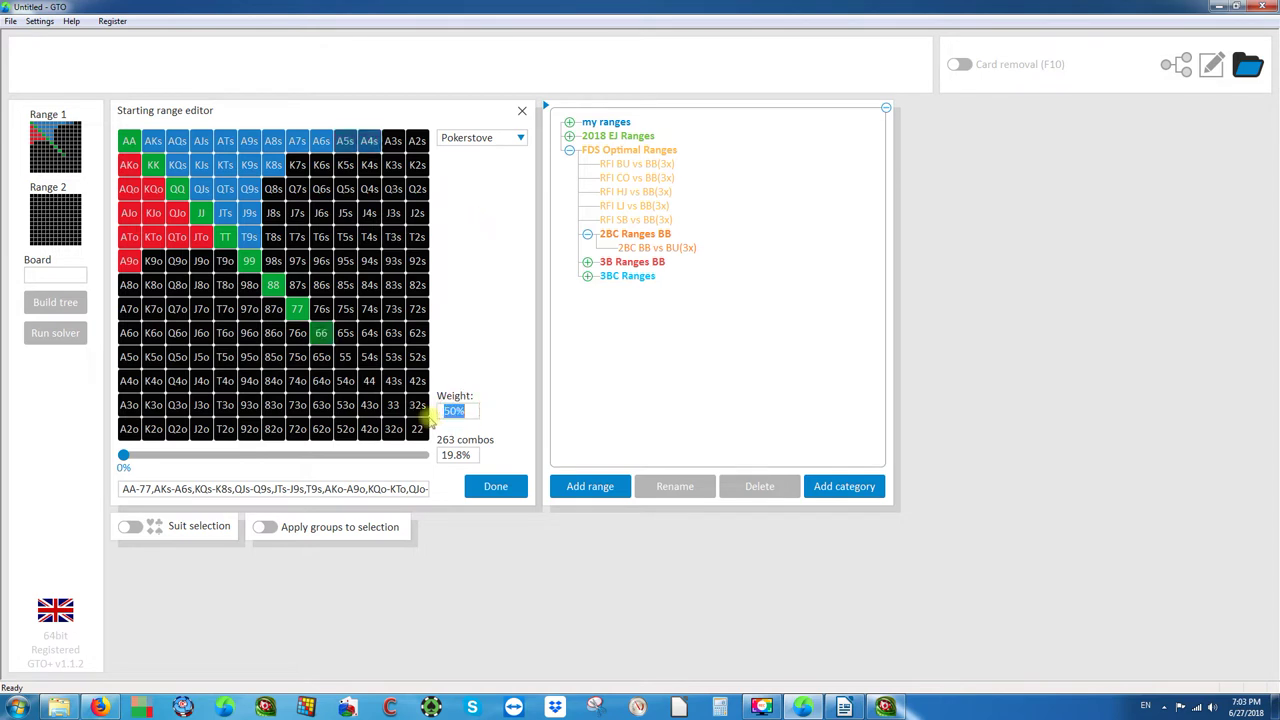
text(25)
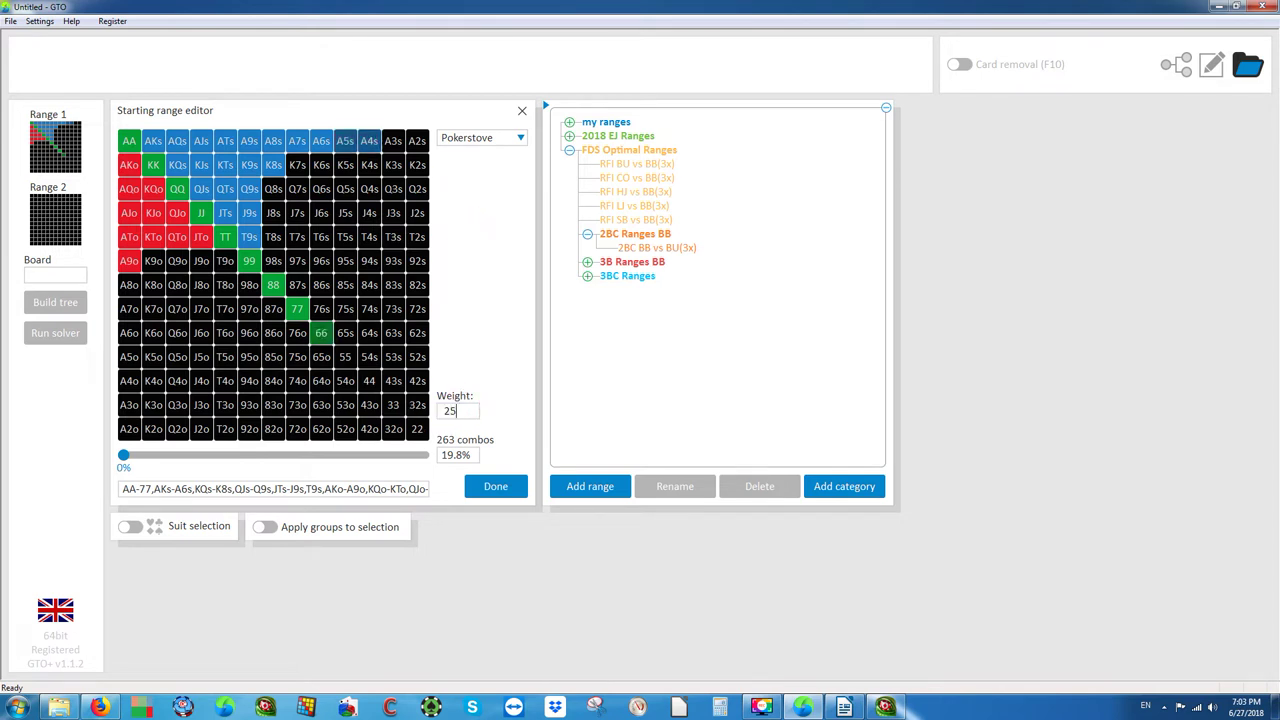
click(128, 261)
click(128, 237)
click(201, 237)
click(177, 237)
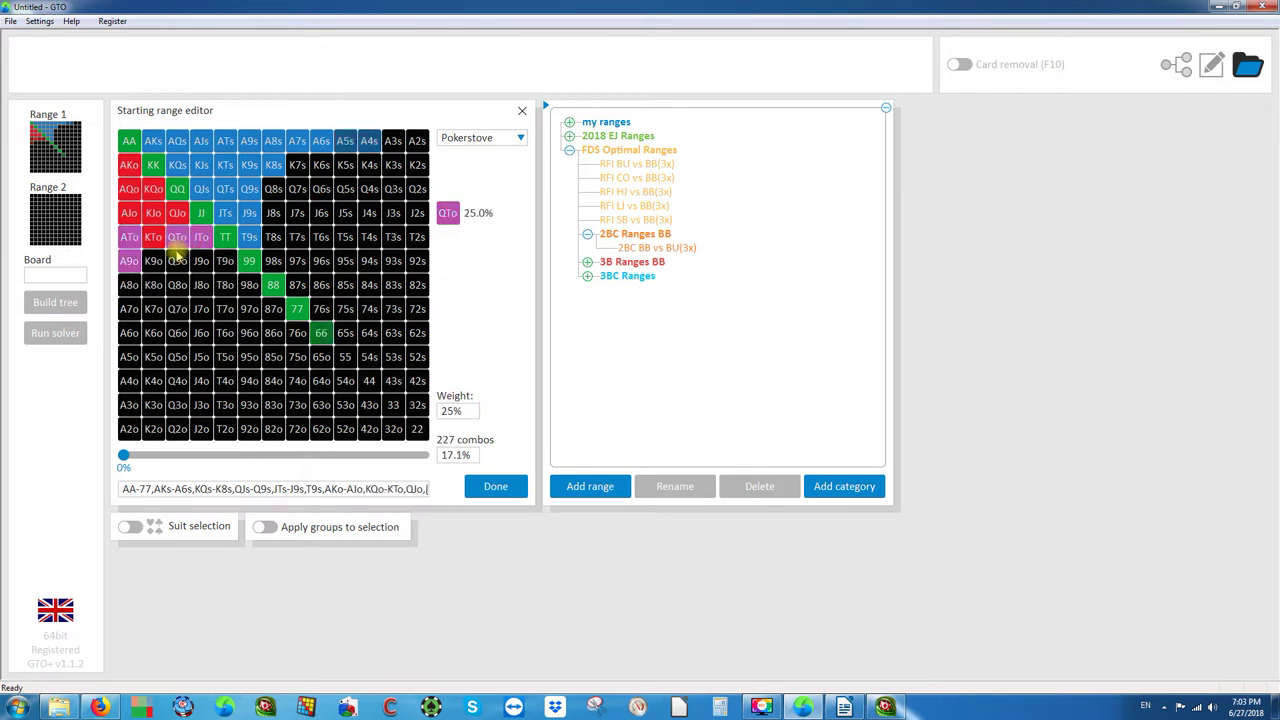
click(153, 237)
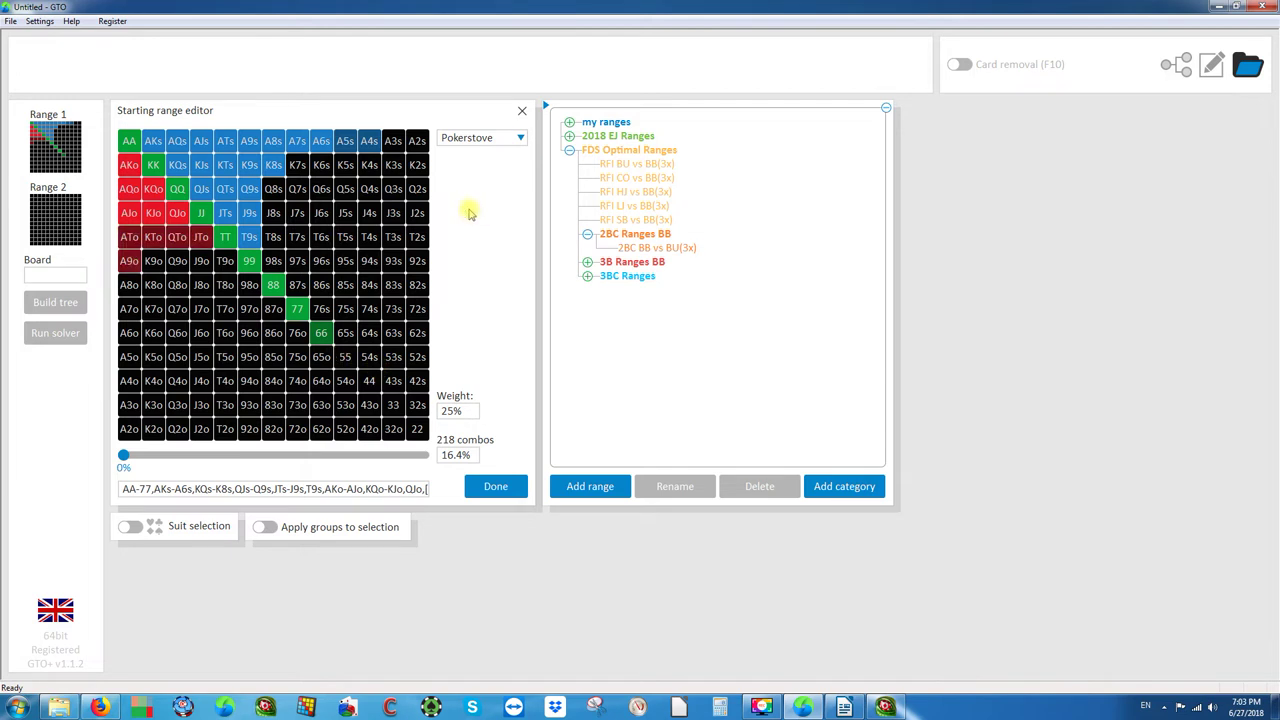
- Restore the weight to 100% and set the range percentage to 17.8%
drag(477, 410, 433, 420)
text(100%)
drag(471, 458, 408, 467)
text(17.8)
key(Return)
- Clear the hands in Range 1 and refill it with the top 15% using the Pokerstove ranking
click(418, 490)
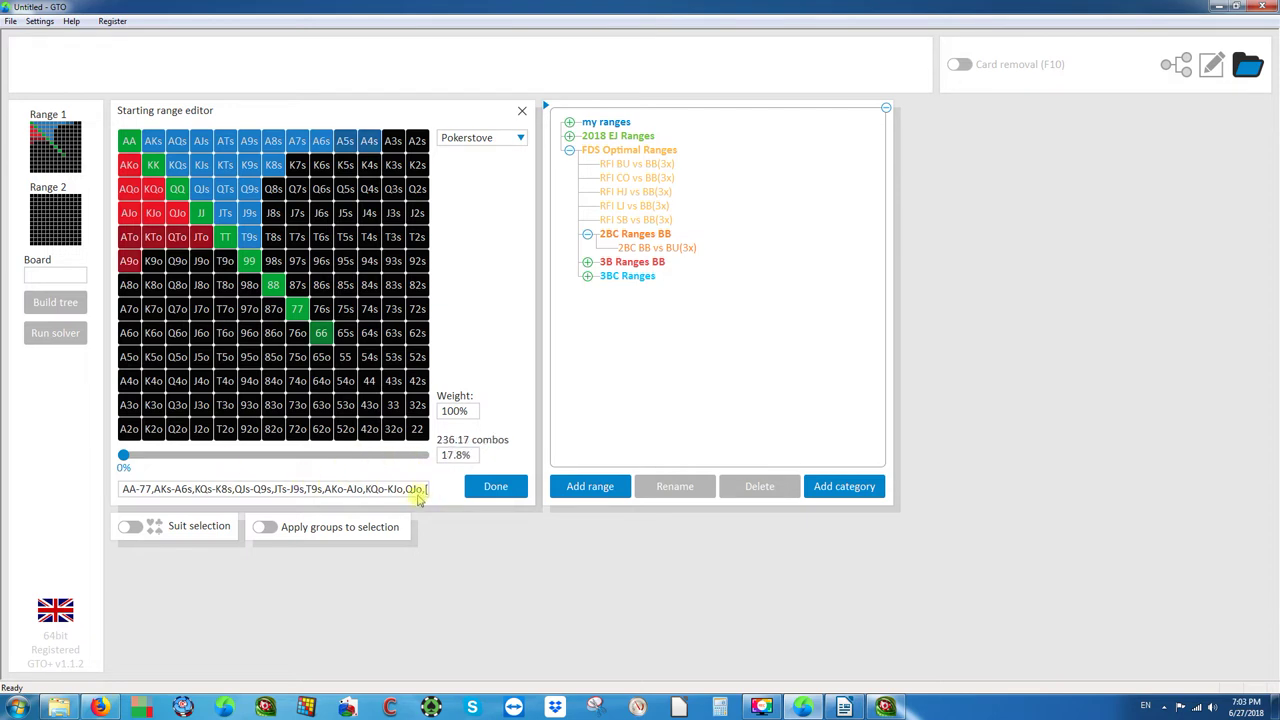
key(ctrl+a)
key(BackSpace)
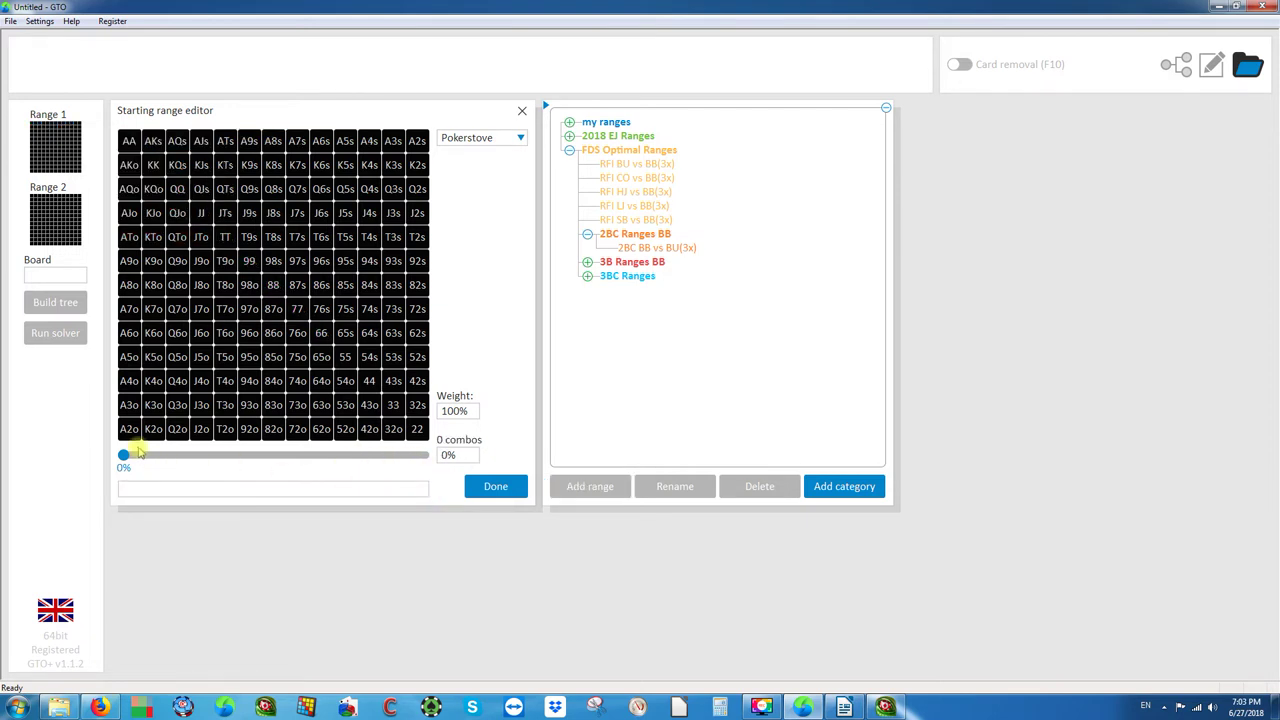
drag(455, 461, 421, 462)
text(15)
key(Return)
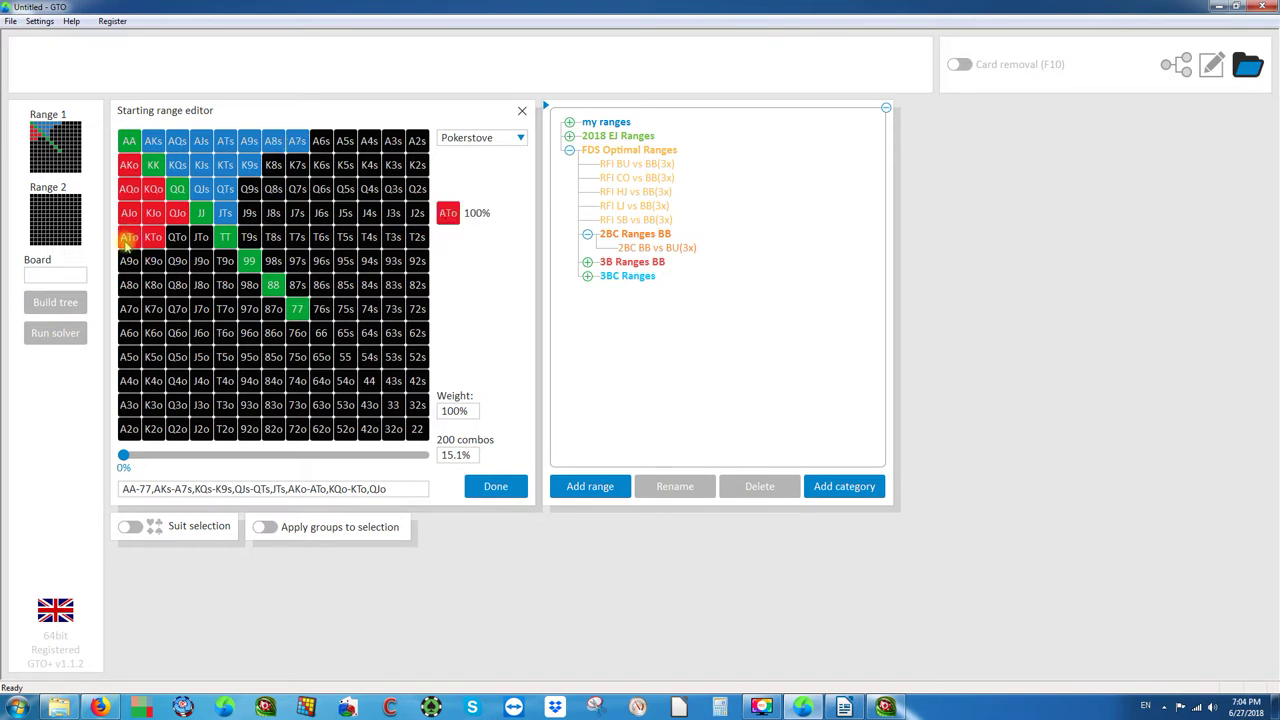
- Switch the hand ranking to No limit and refill Range 1 with the top 15% of hands
click(519, 139)
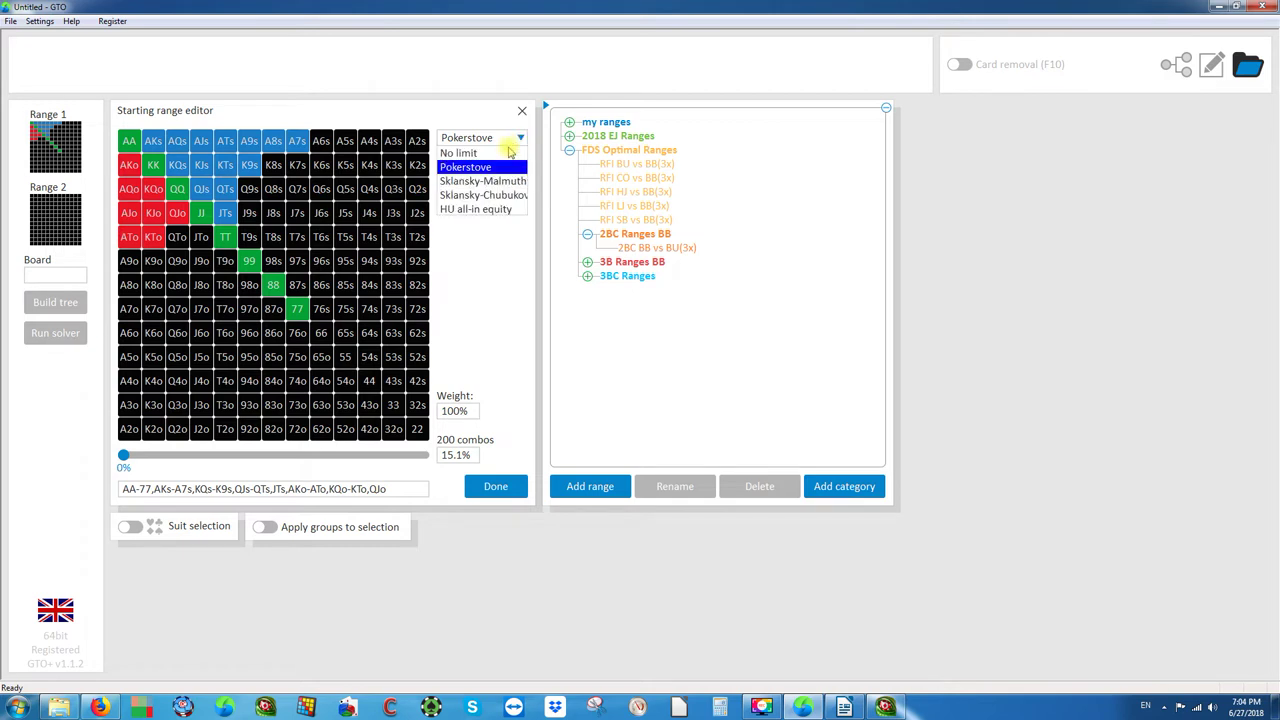
click(458, 153)
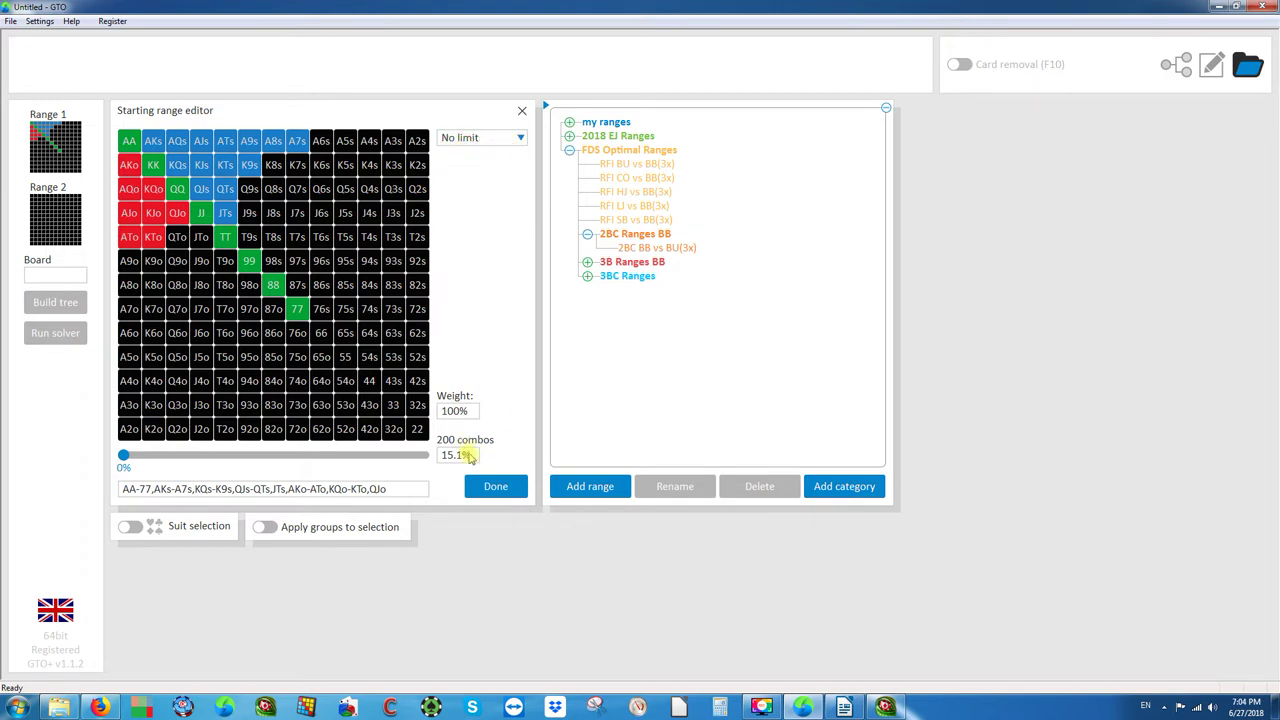
double_click(462, 455)
text(15)
key(Return)
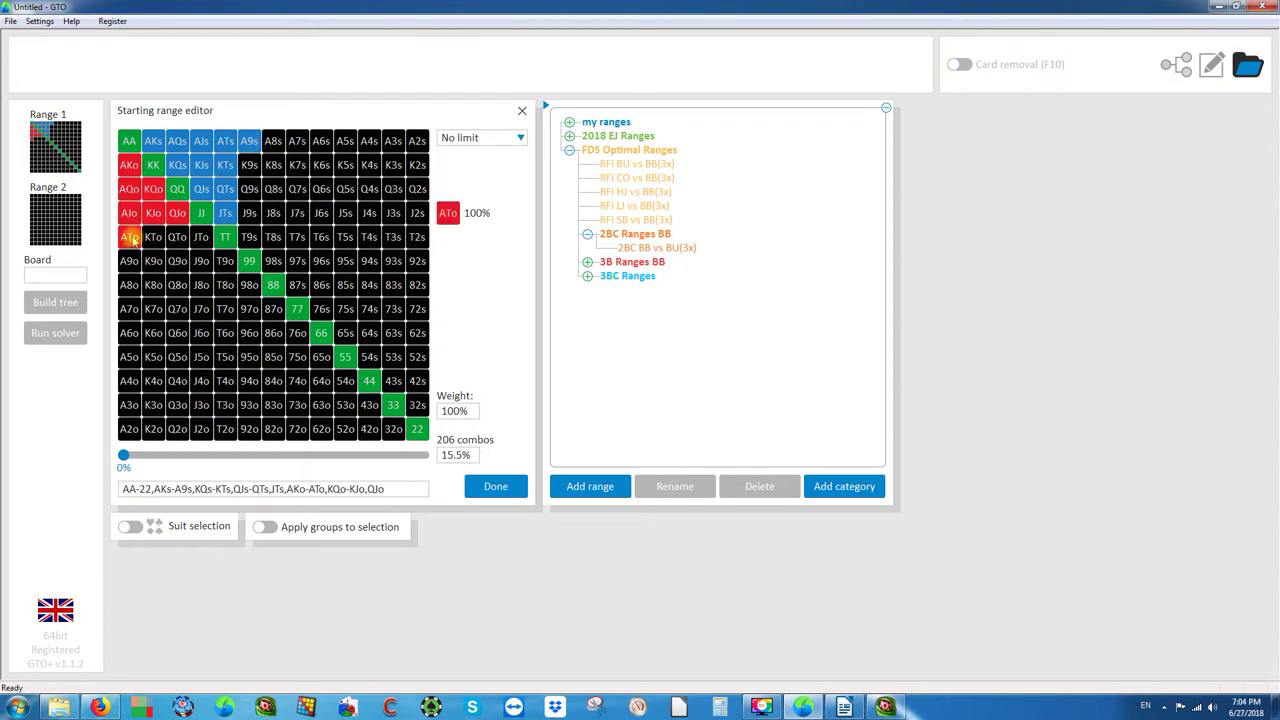
click(482, 316)
- Switch the hand ranking to HU all-in equity and set the Range 1 percentage to 15.1%
click(521, 138)
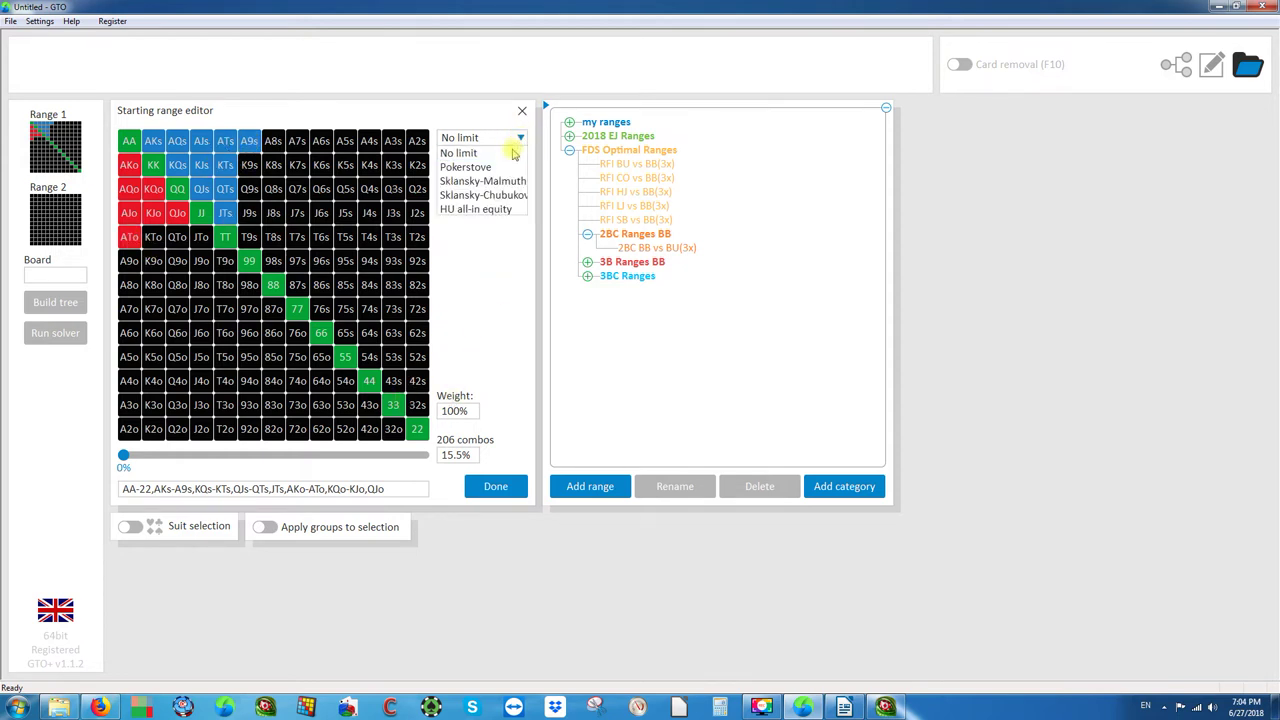
click(469, 212)
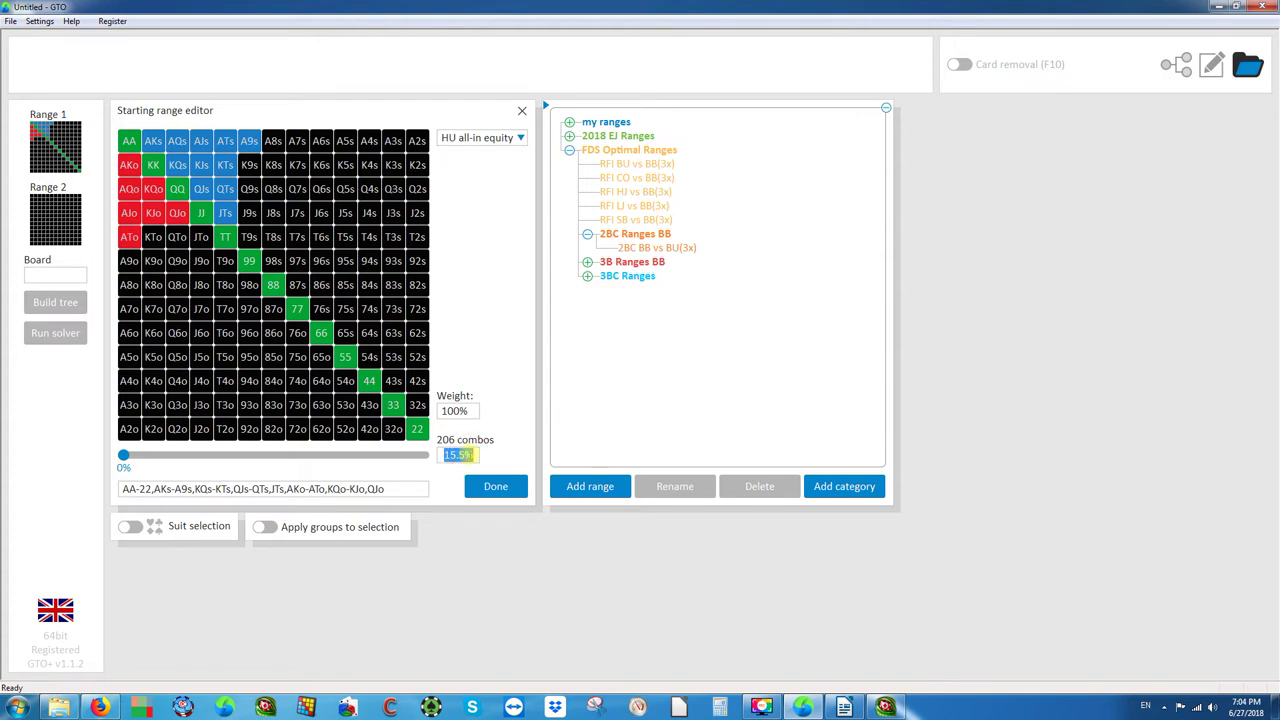
text(15.1)
key(Return)
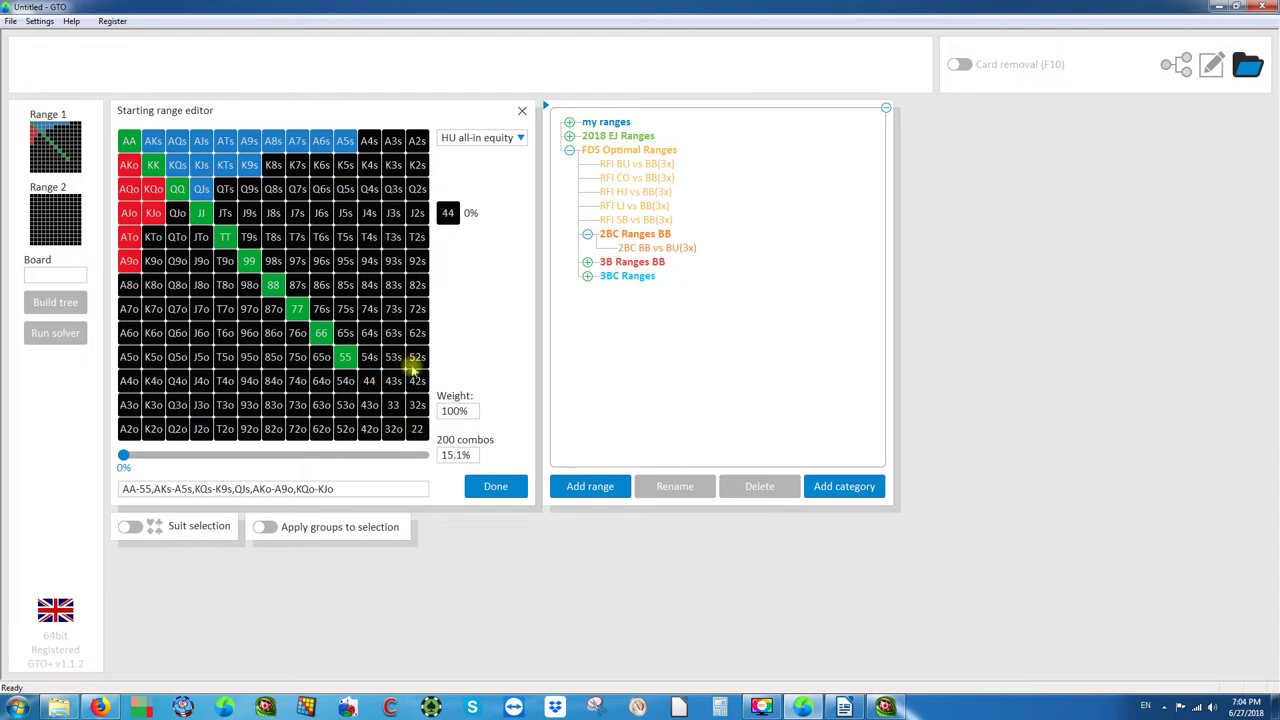
- Return the hand ranking to No limit and clear all hands from Range 1
click(520, 137)
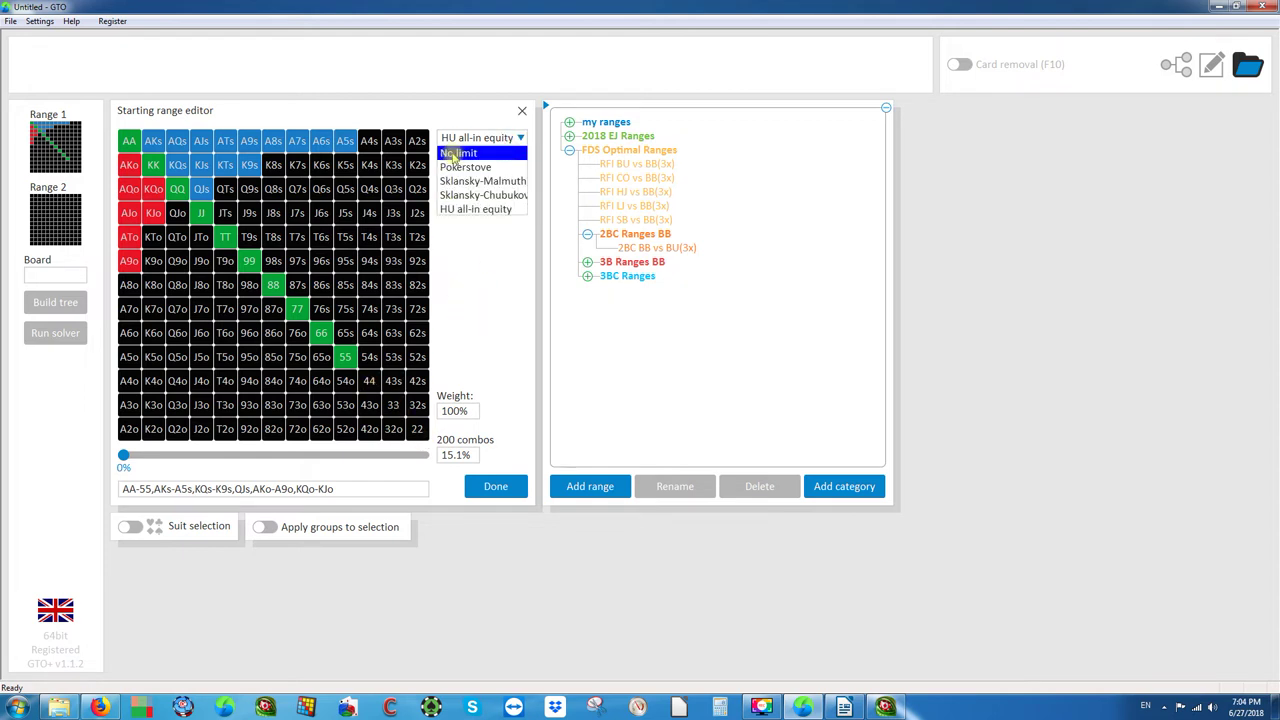
click(446, 153)
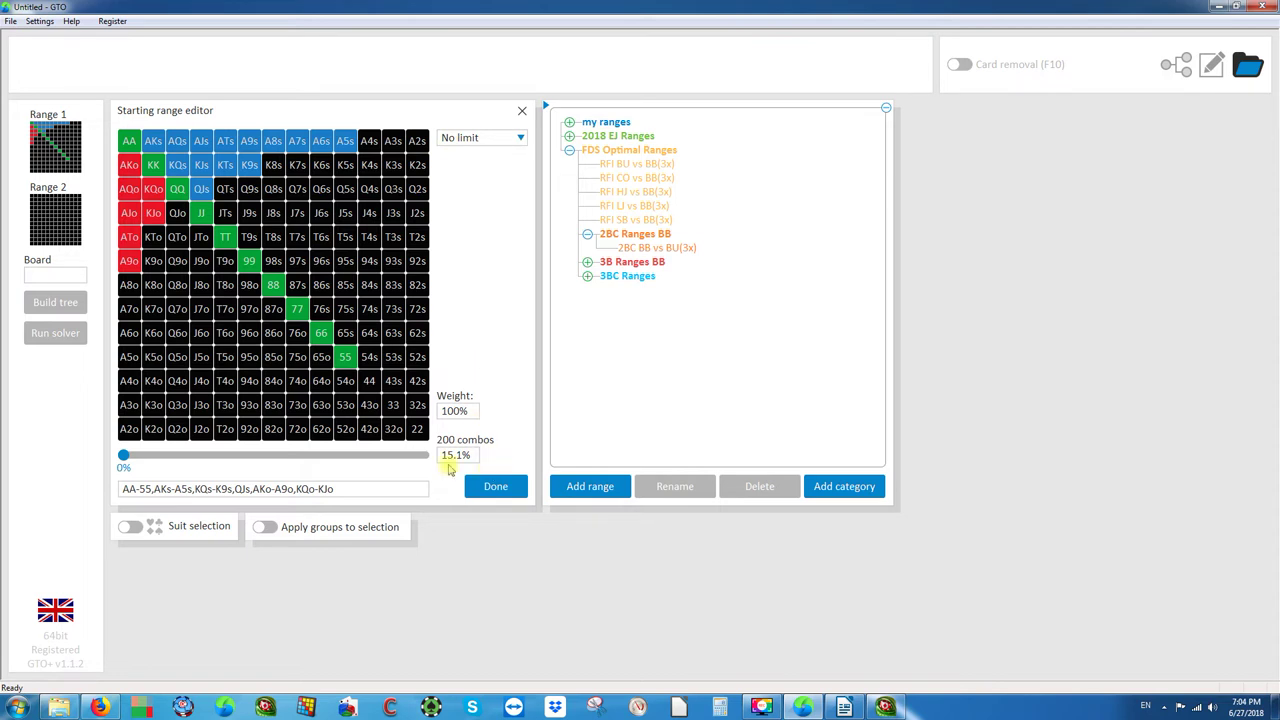
triple_click(363, 487)
key(BackSpace)
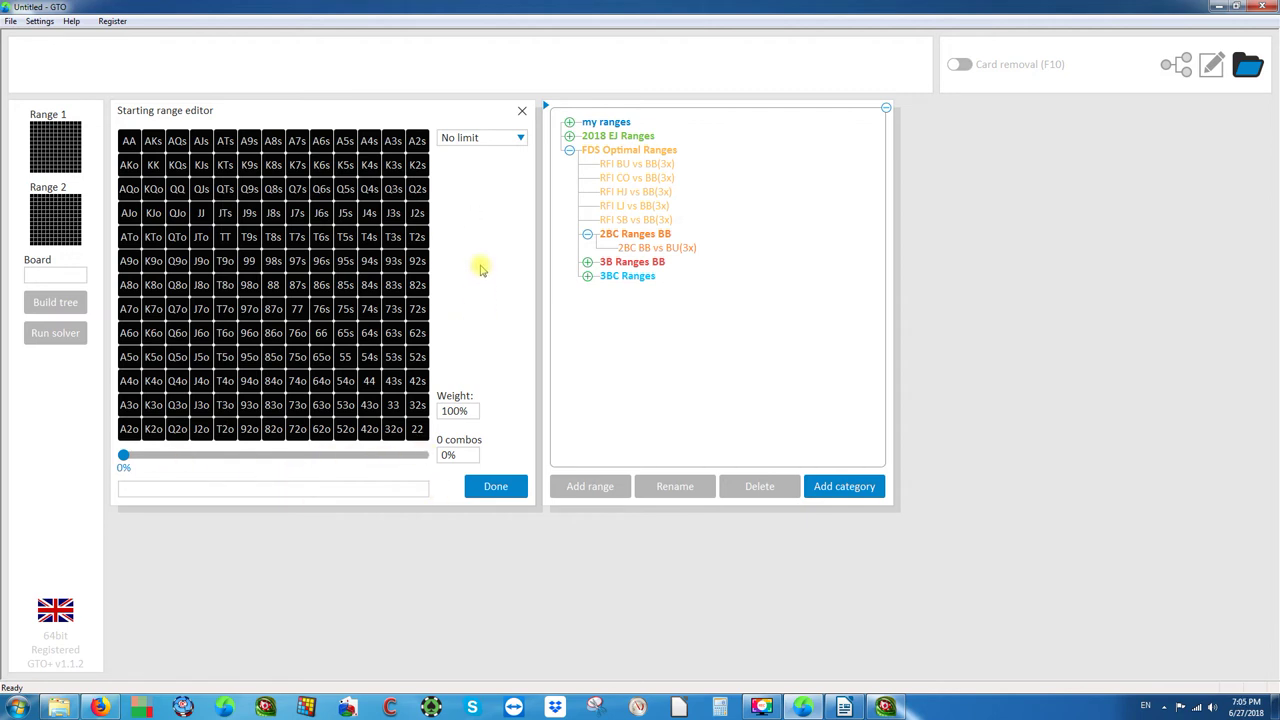
- Add all pocket pairs AA-22 and the suited aces AKs-A2s to Range 1
click(130, 141)
drag(153, 167, 413, 429)
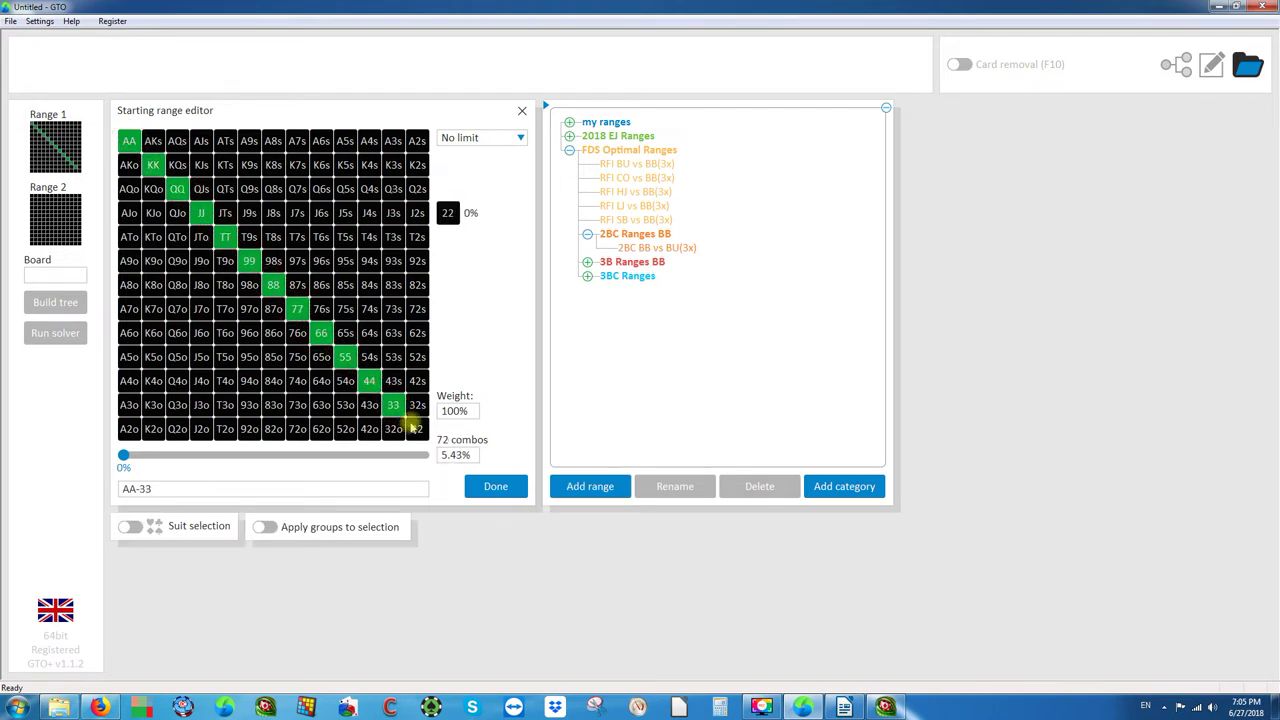
click(153, 141)
drag(258, 145, 417, 141)
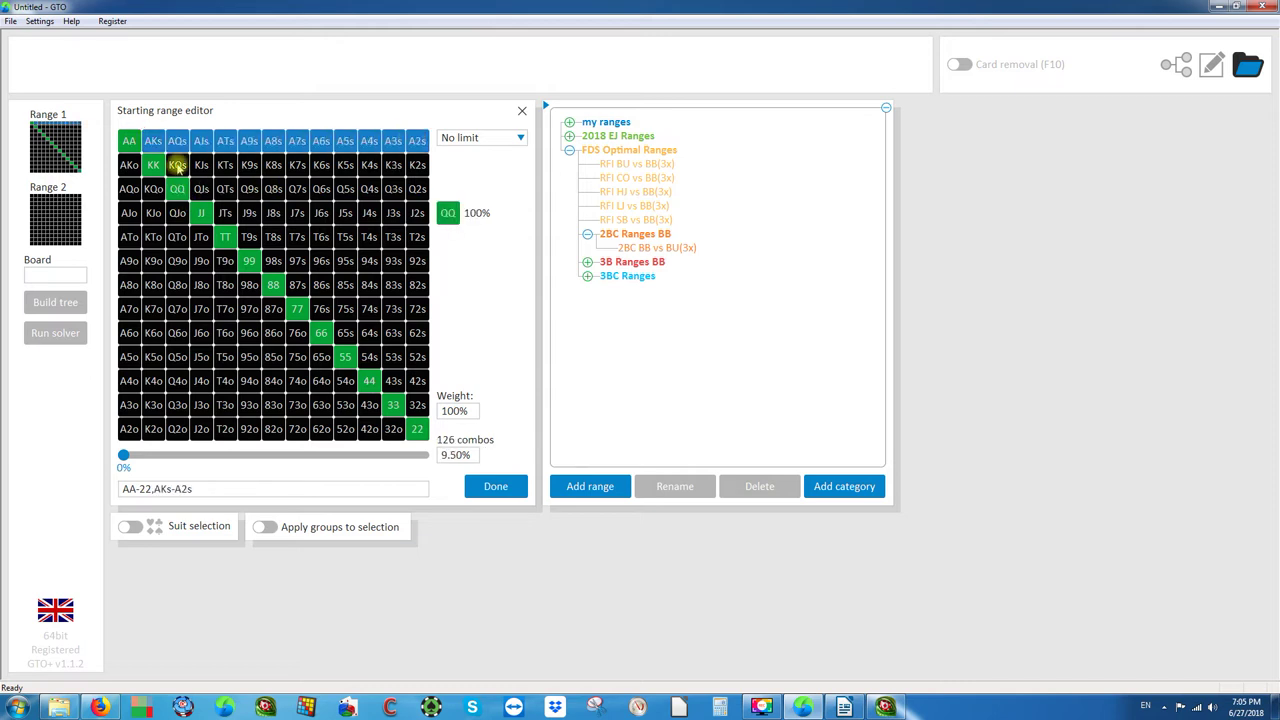
- Add the suited broadway hands KQs-KTs, QJs-QTs and JTs to Range 1
drag(177, 165, 232, 160)
click(228, 165)
drag(228, 215, 223, 165)
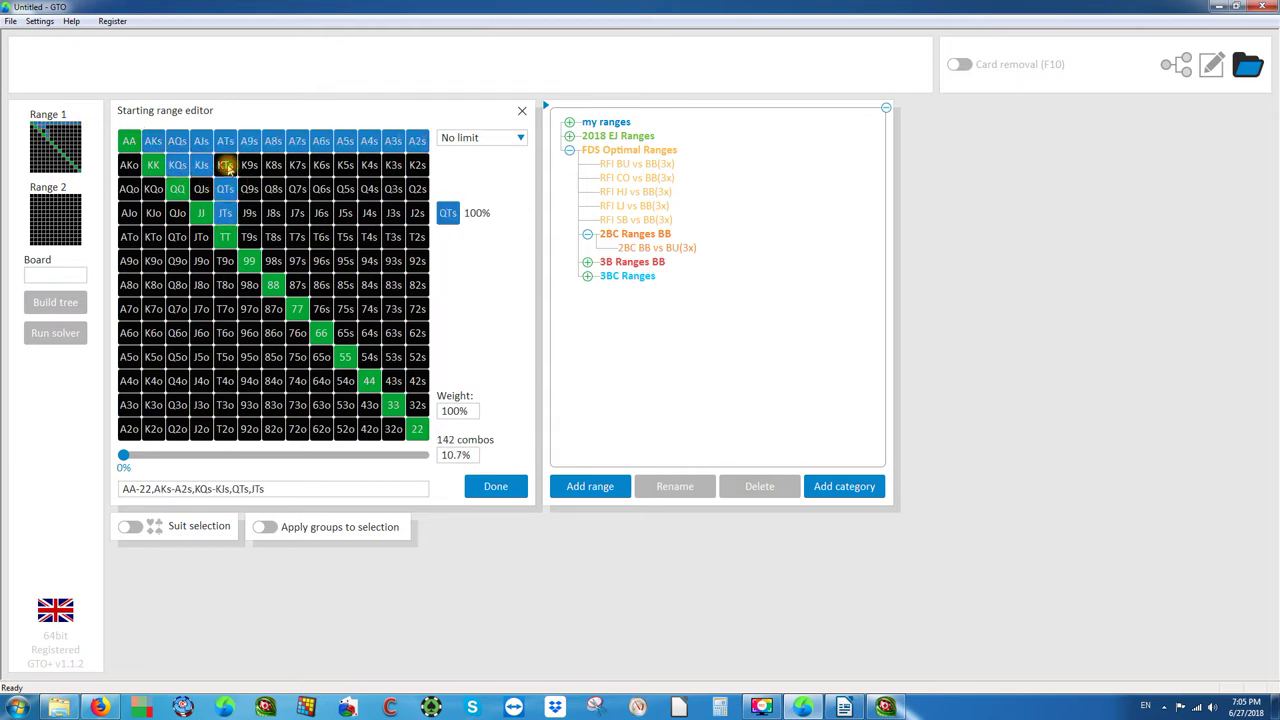
click(201, 189)
- Add the offsuit hands AKo-ATo, KQo-KJo and QJo plus the suited connectors T9s, 98s, 87s, 76s and 65s to Range 1
drag(127, 164, 130, 234)
click(130, 236)
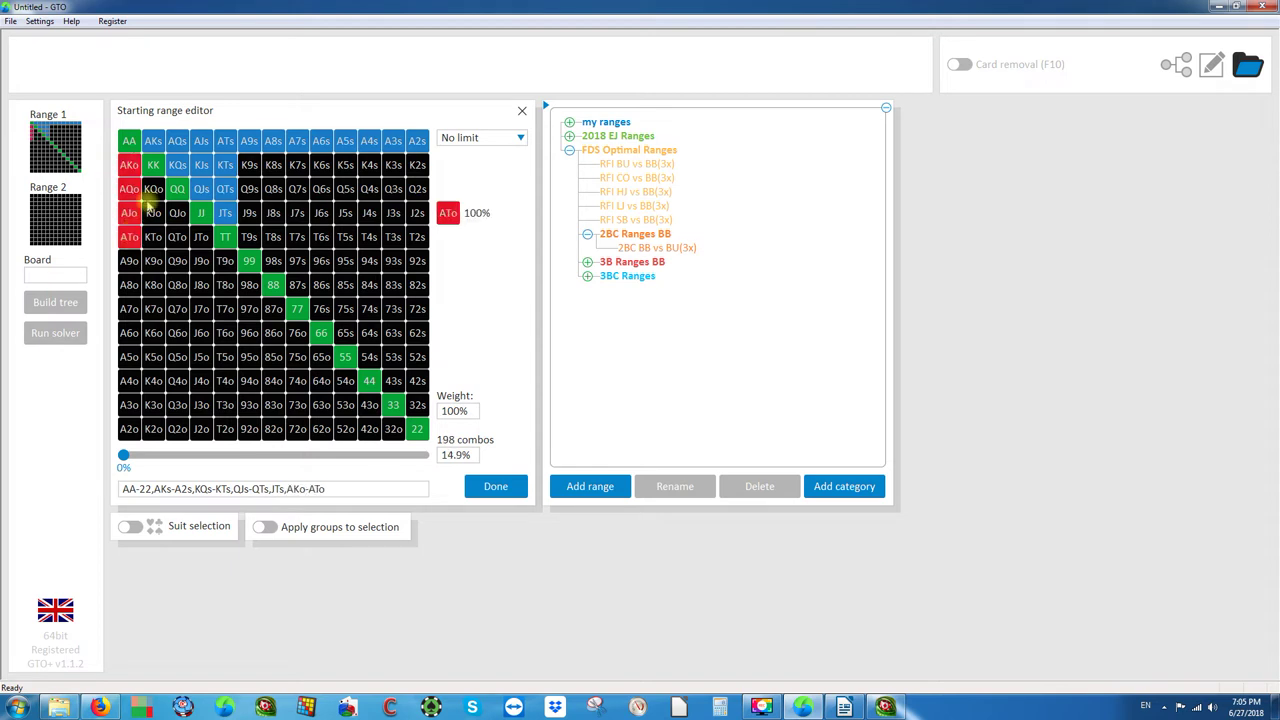
drag(153, 189, 153, 213)
click(177, 213)
drag(265, 240, 345, 335)
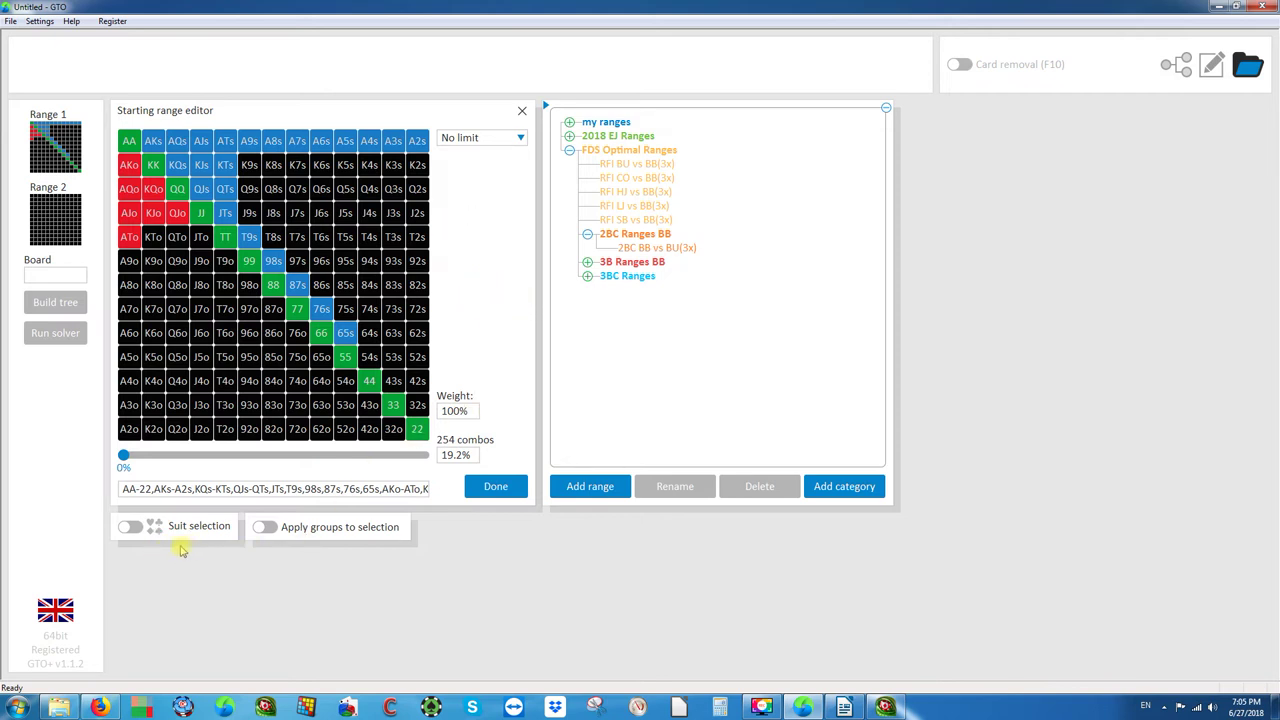
- Use suit selection to restrict the suited connectors from AKs down to 65s to the heart-heart combo, and leave suit selection
click(128, 527)
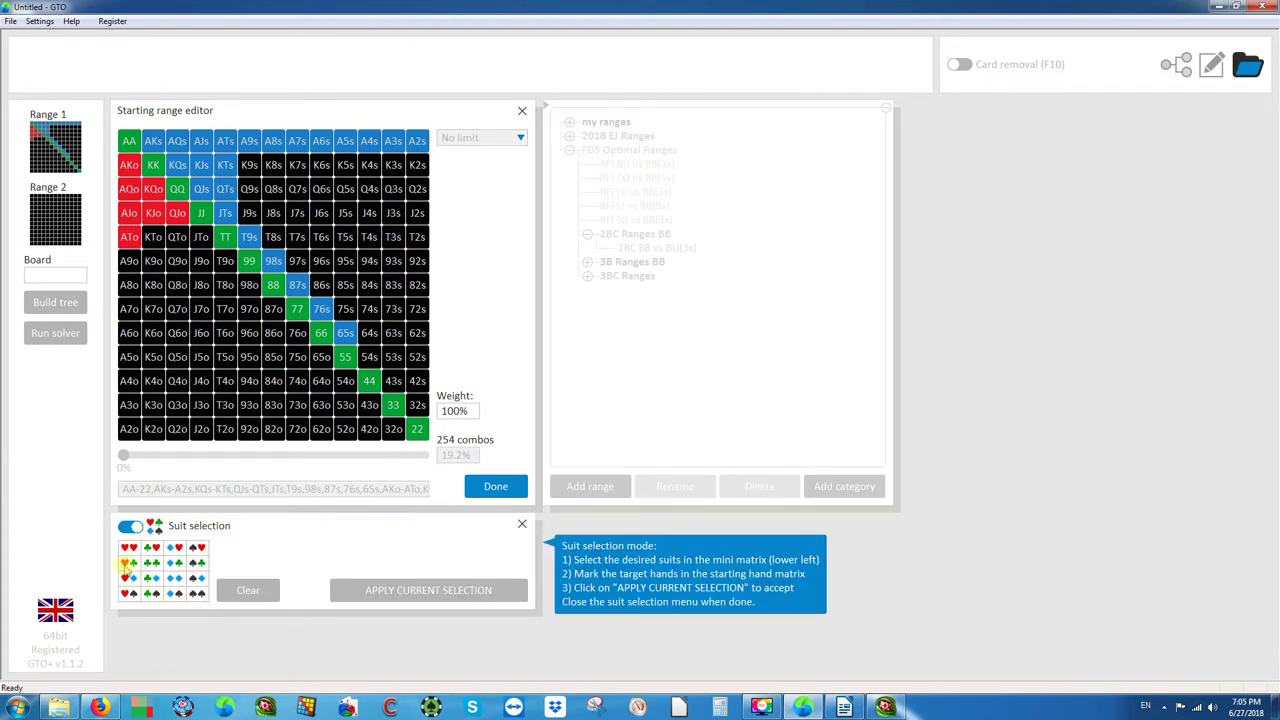
click(128, 549)
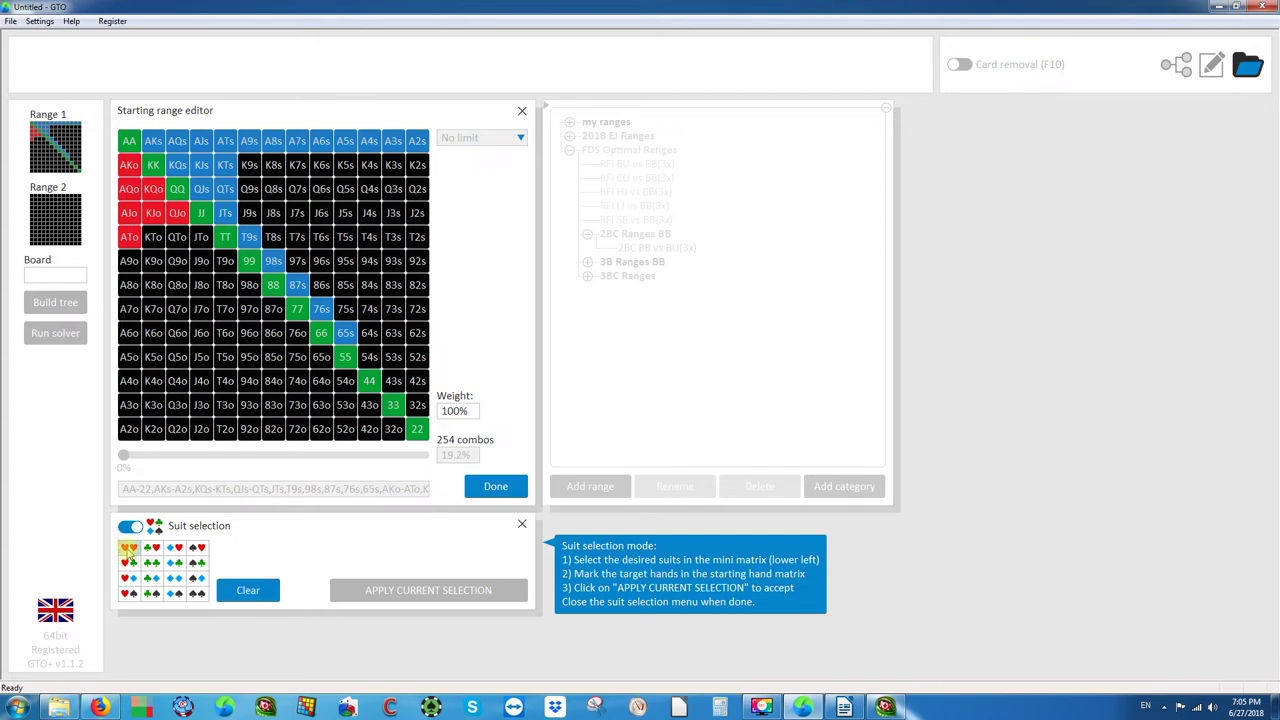
click(153, 143)
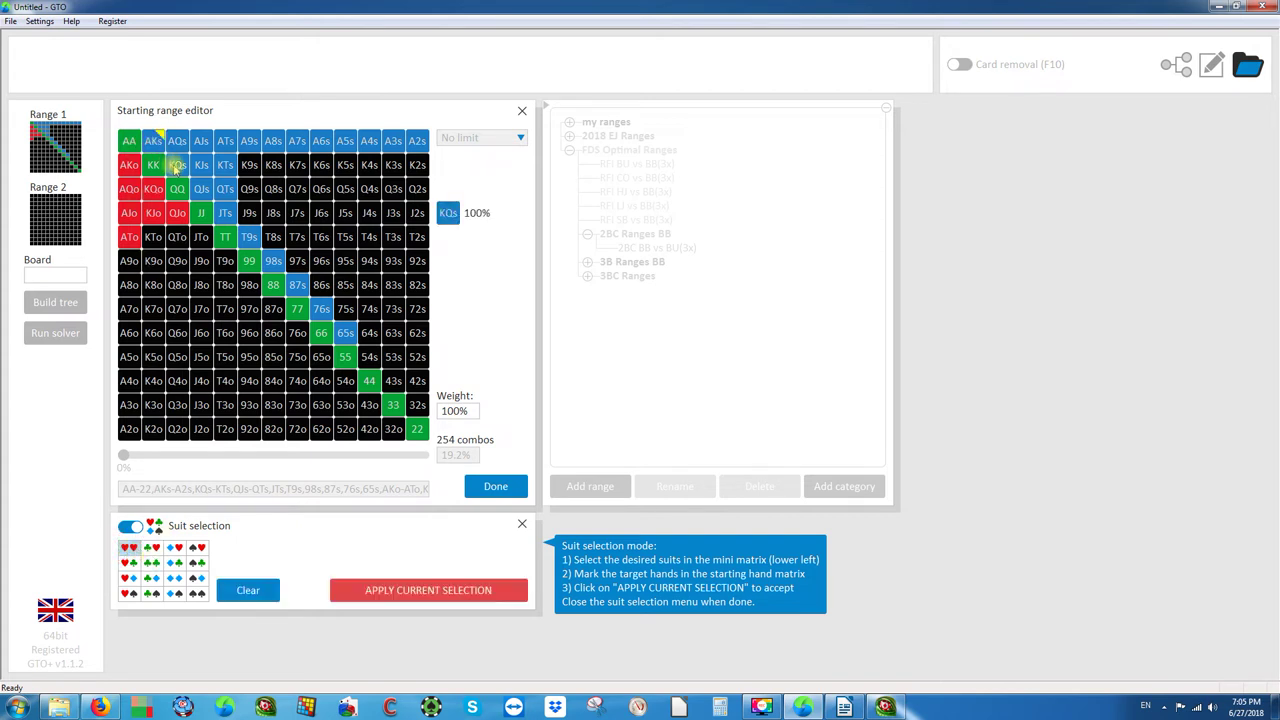
mouse_move(176, 168)
mouse_down()
mouse_move(320, 308)
mouse_move(350, 356)
mouse_up()
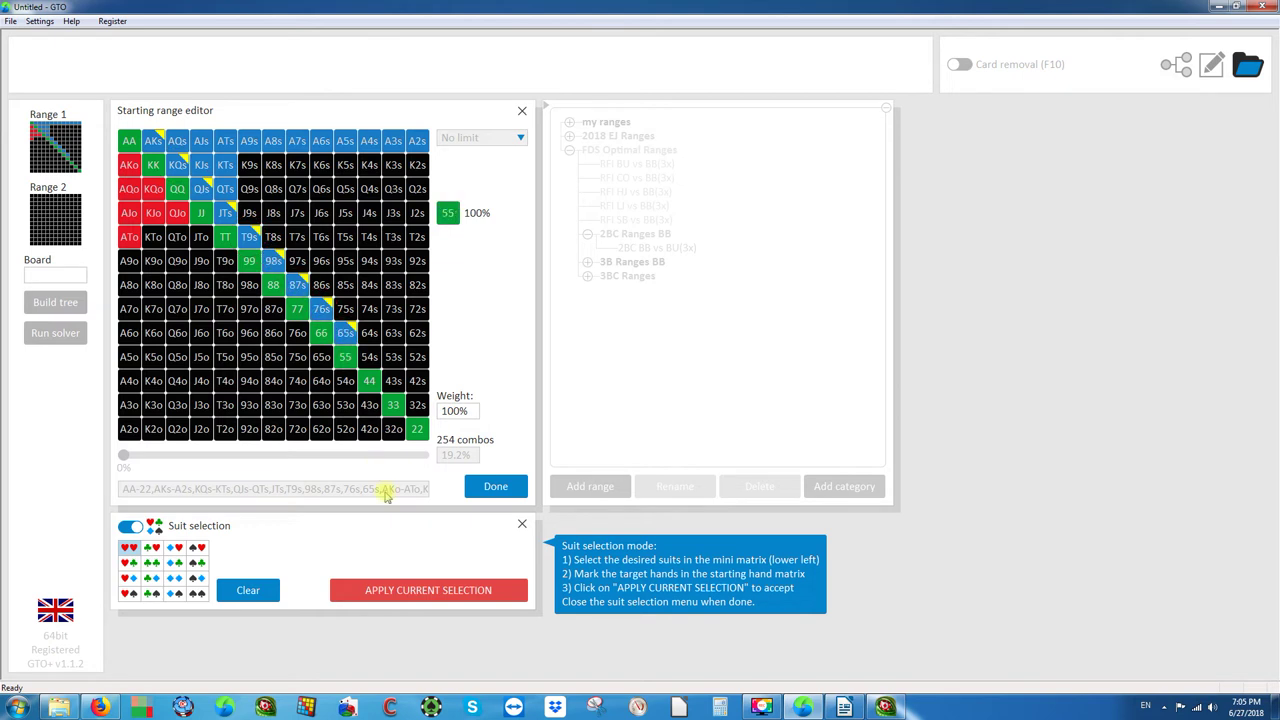
click(414, 588)
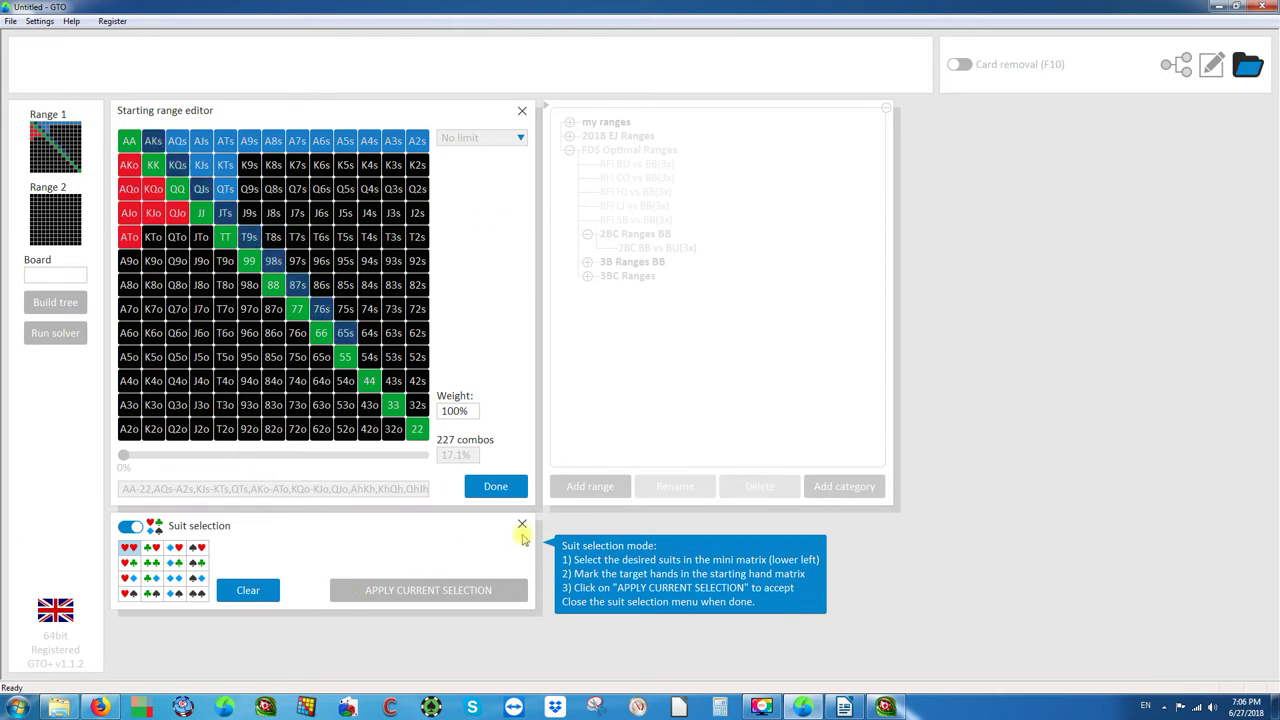
click(523, 526)
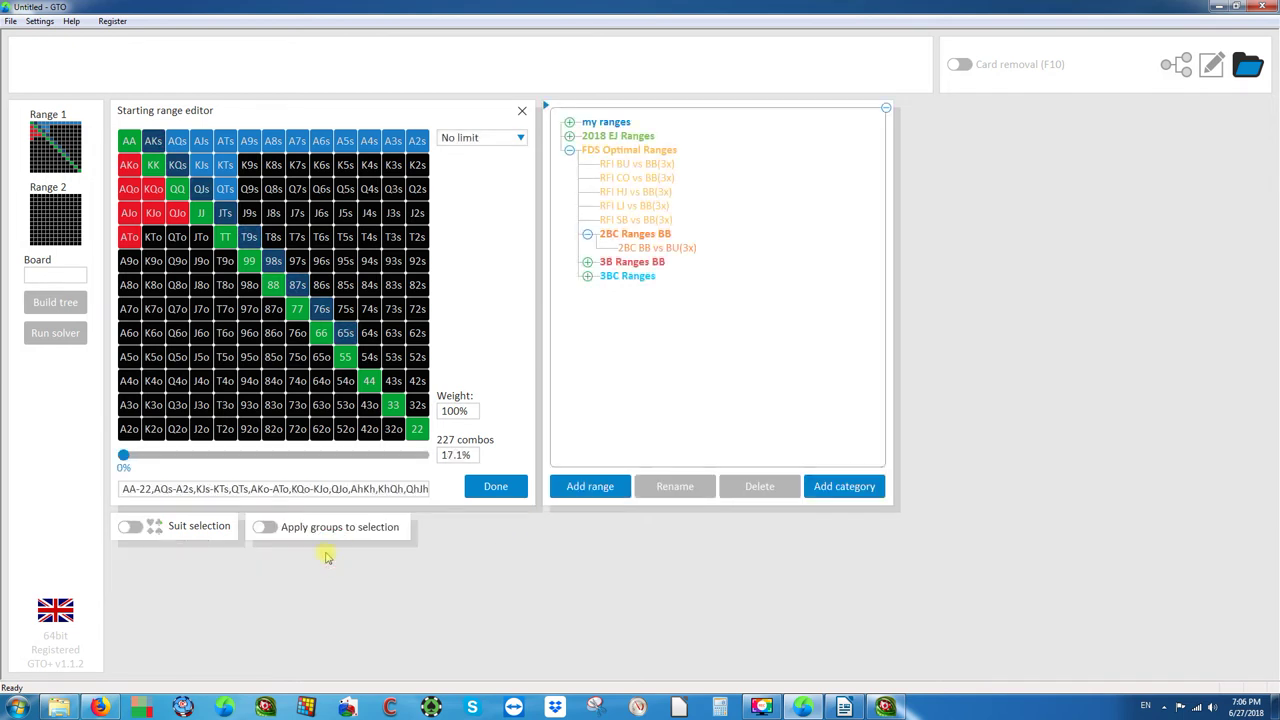
- Enable applying groups to the selection and assign Group 3 to the suited aces AKs-A2s
click(263, 527)
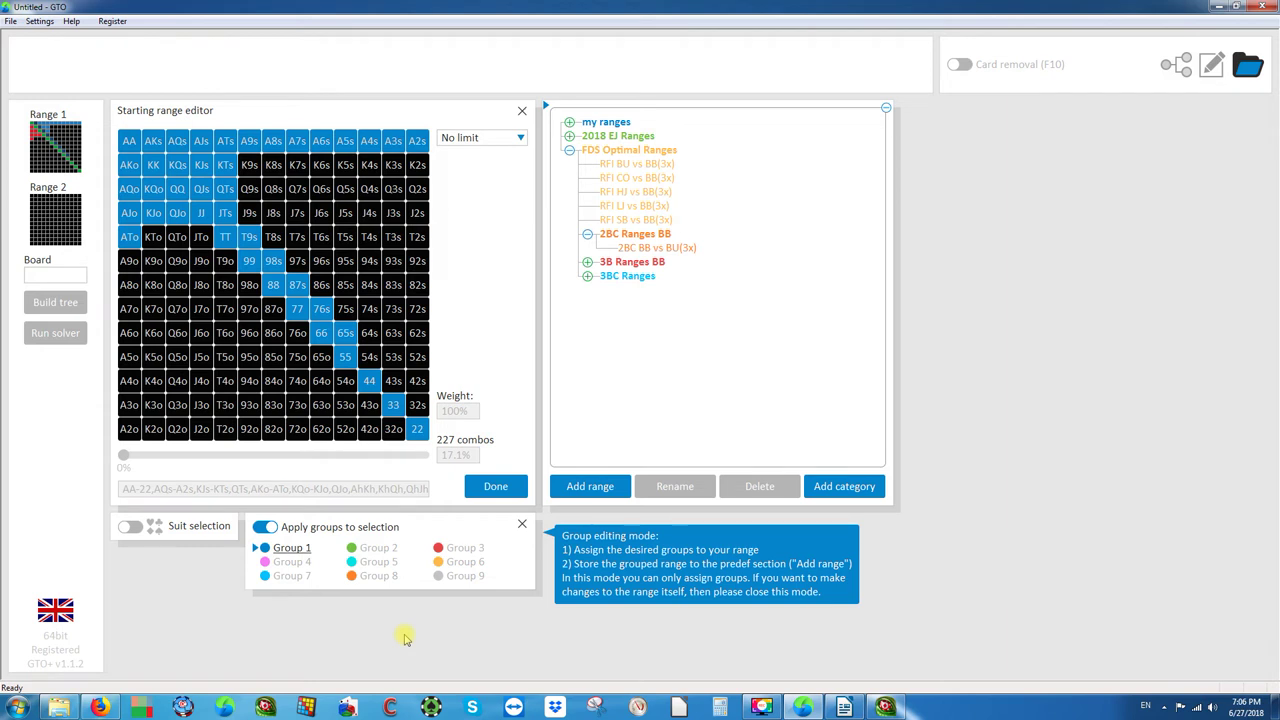
click(452, 550)
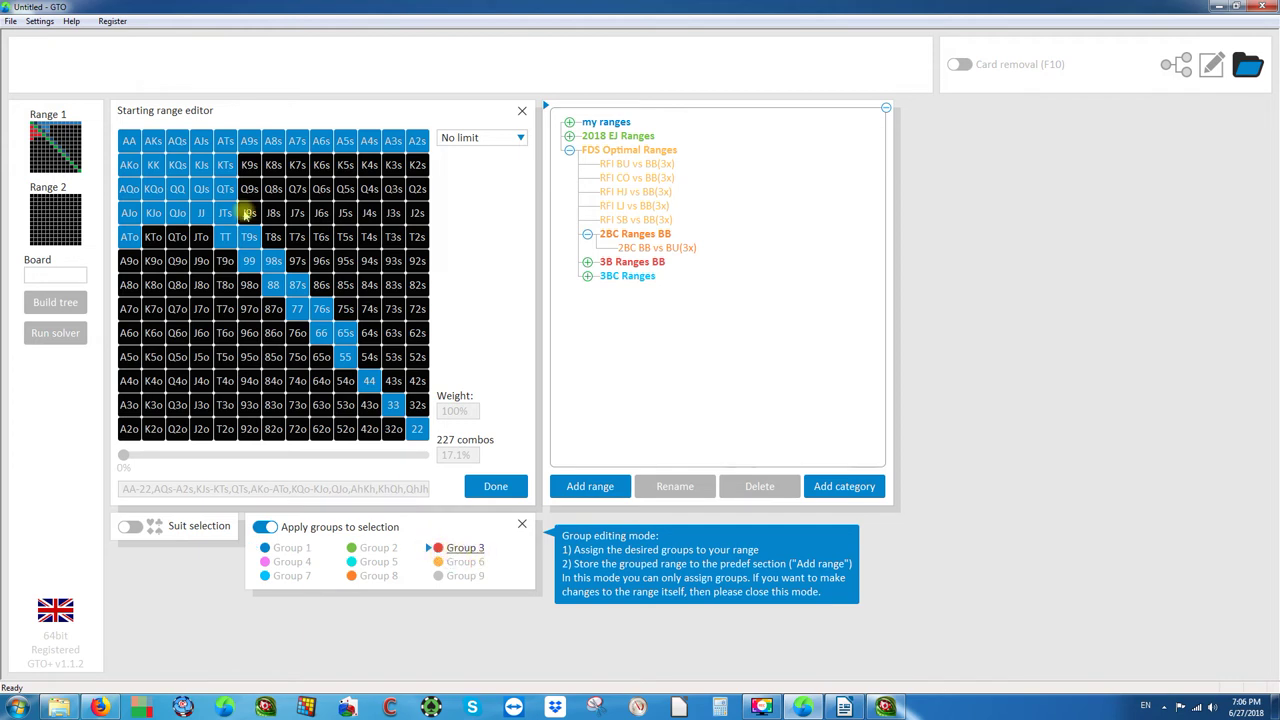
click(177, 141)
click(153, 141)
drag(212, 141, 418, 143)
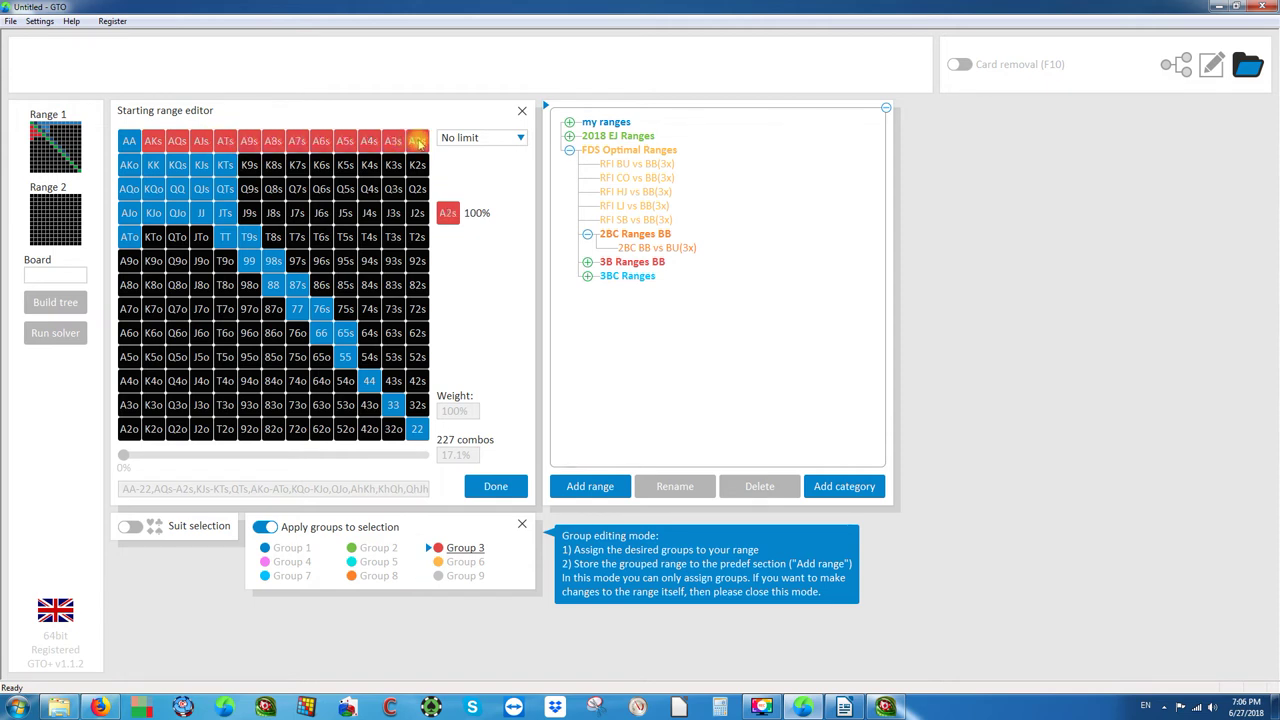
- Assign Group 2 to all pocket pairs AA-22 and leave group editing mode
click(378, 548)
mouse_move(417, 429)
mouse_down()
mouse_move(287, 320)
mouse_move(183, 185)
mouse_move(145, 170)
mouse_move(129, 140)
mouse_up()
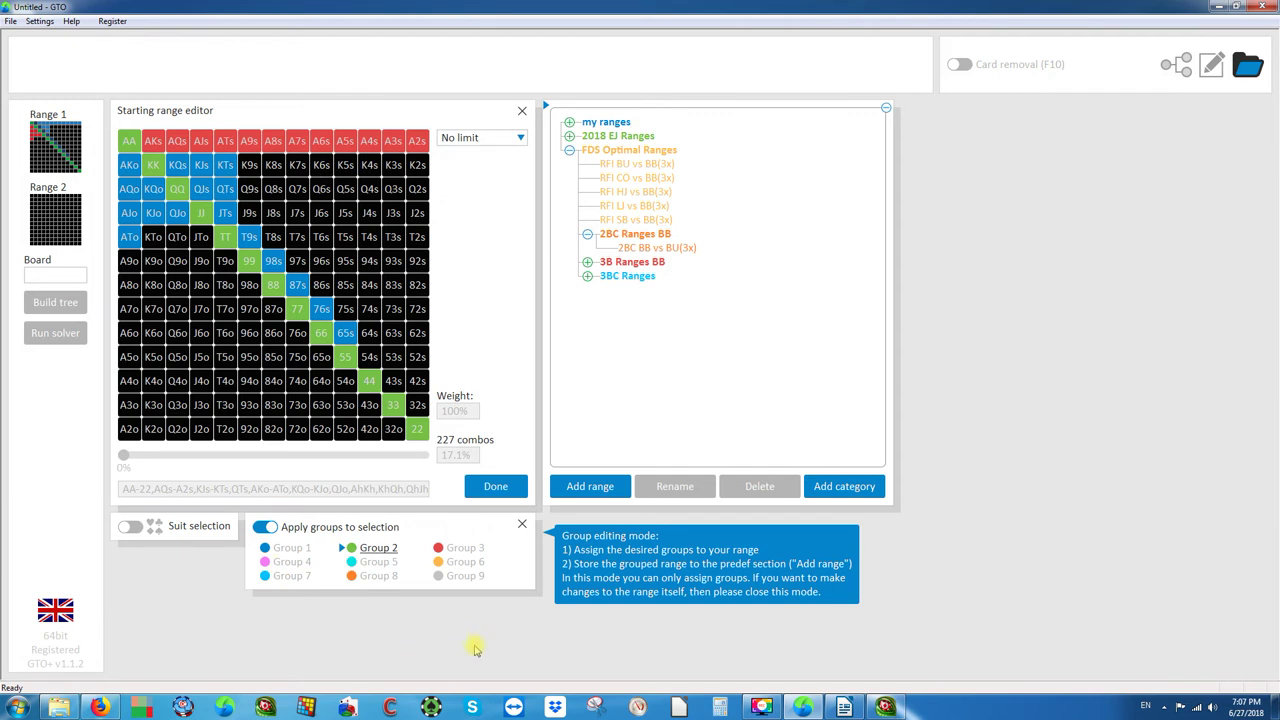
click(521, 524)
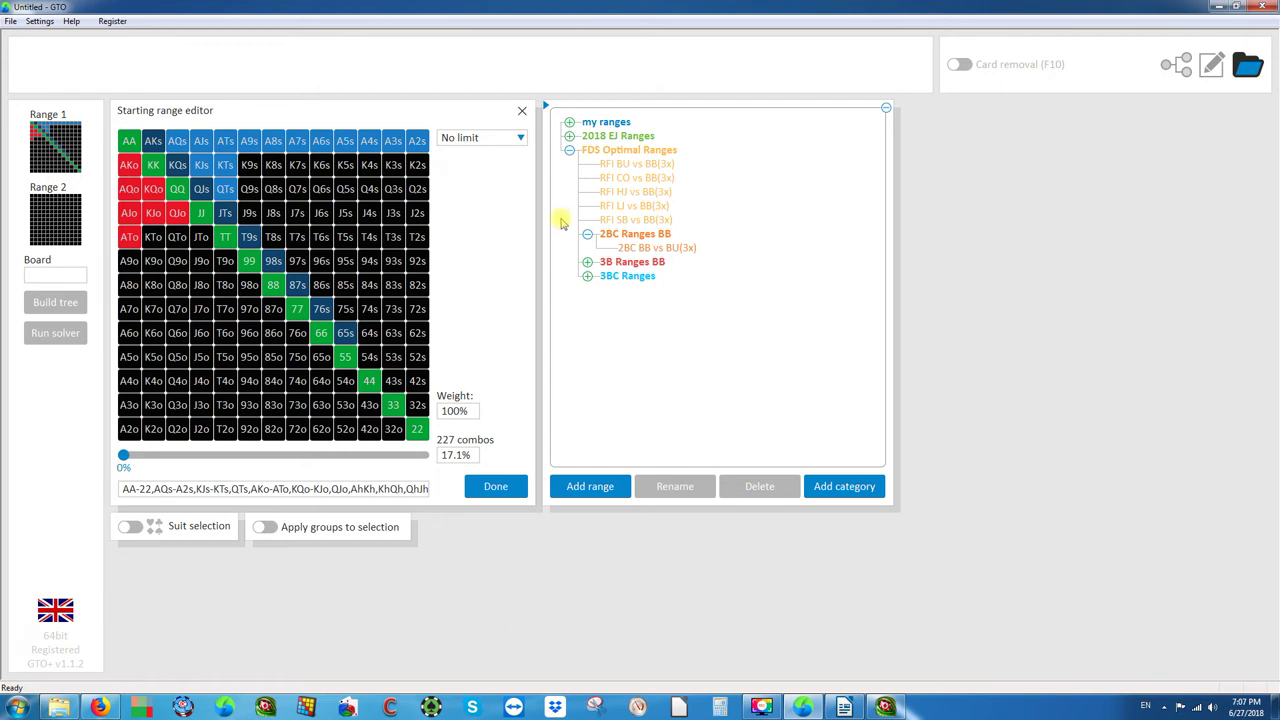
- Collapse the FDS Optimal Ranges category and store the current range at the top level under the name random
click(569, 150)
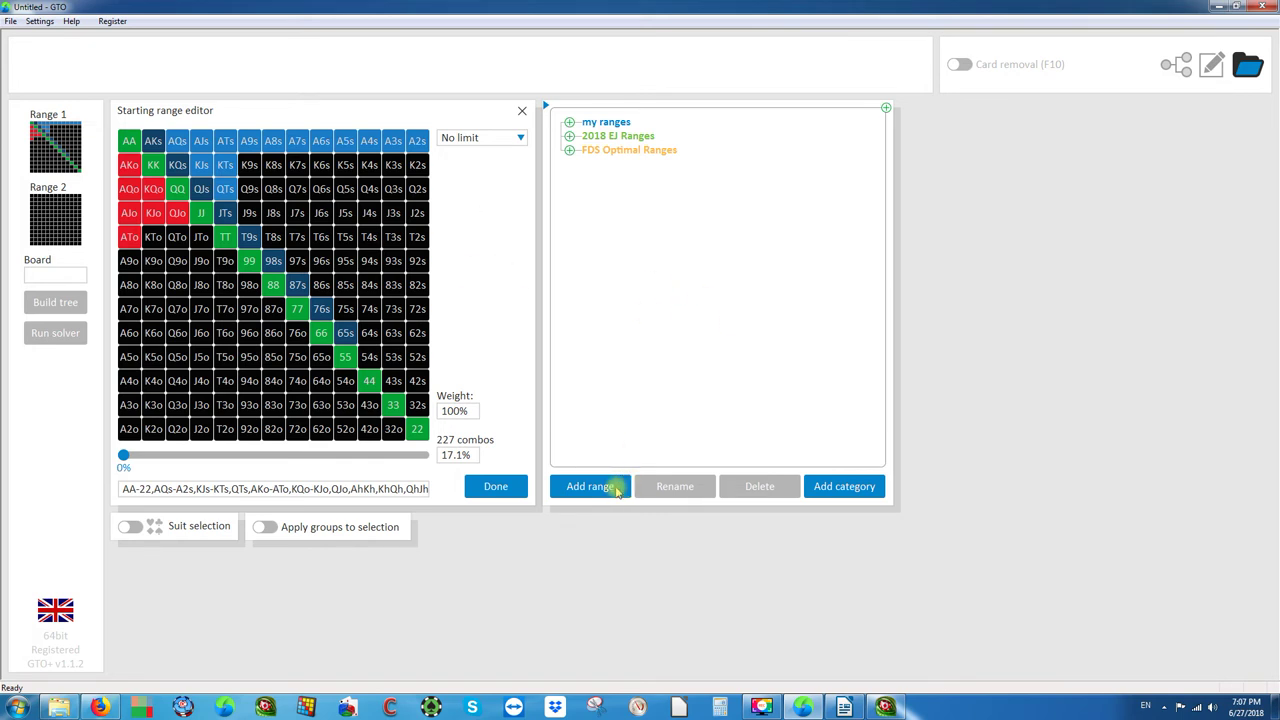
click(590, 488)
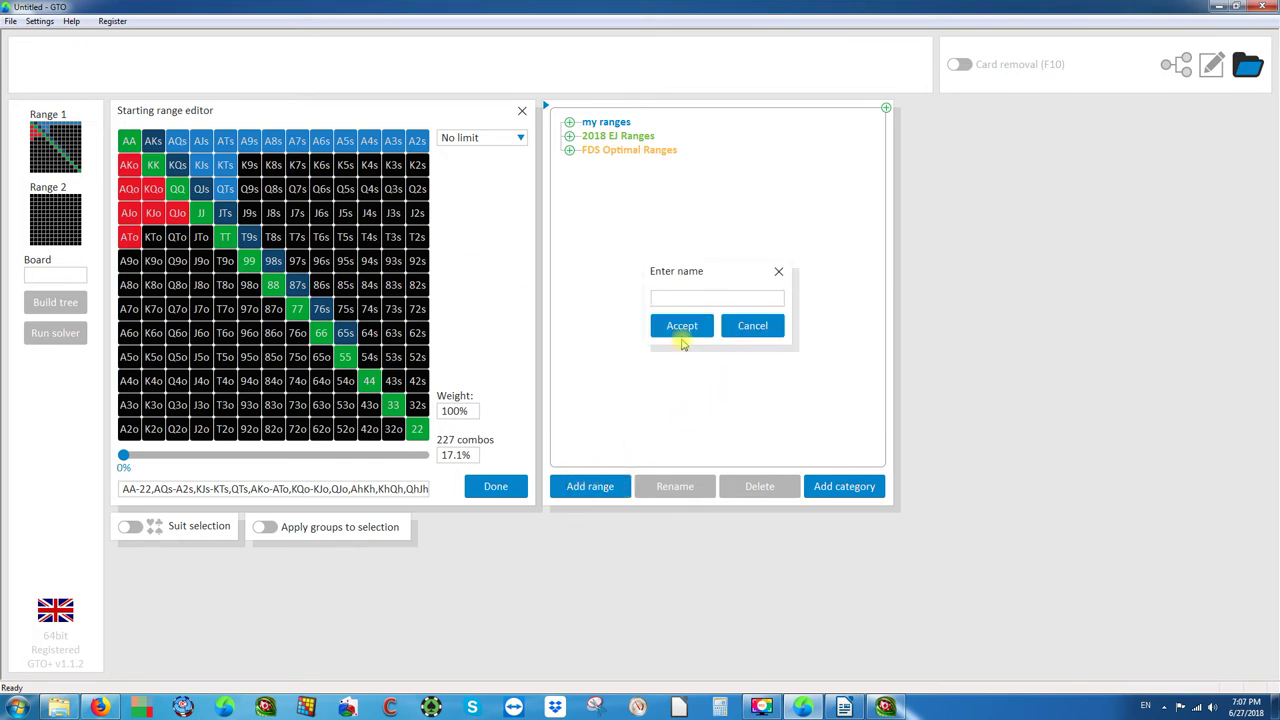
click(690, 302)
text(random)
click(690, 320)
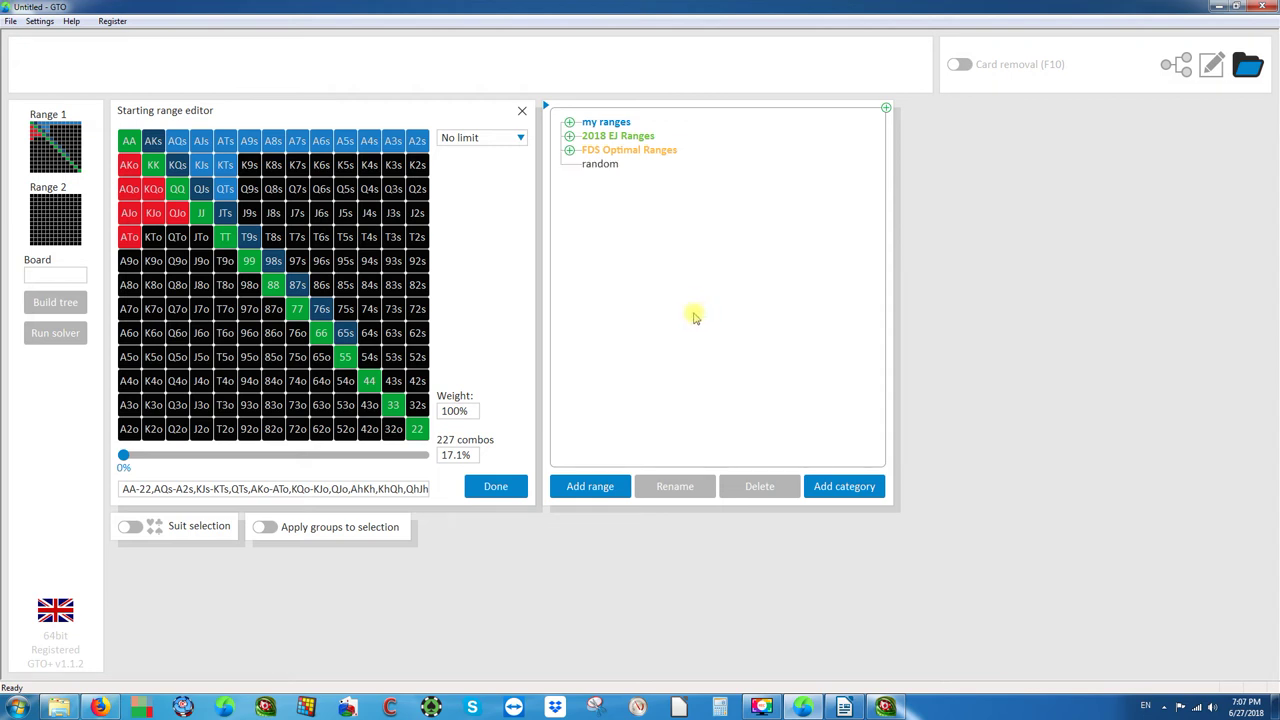
- Clear all hands from Range 1 and preview the stored random range
triple_click(318, 488)
key(Delete)
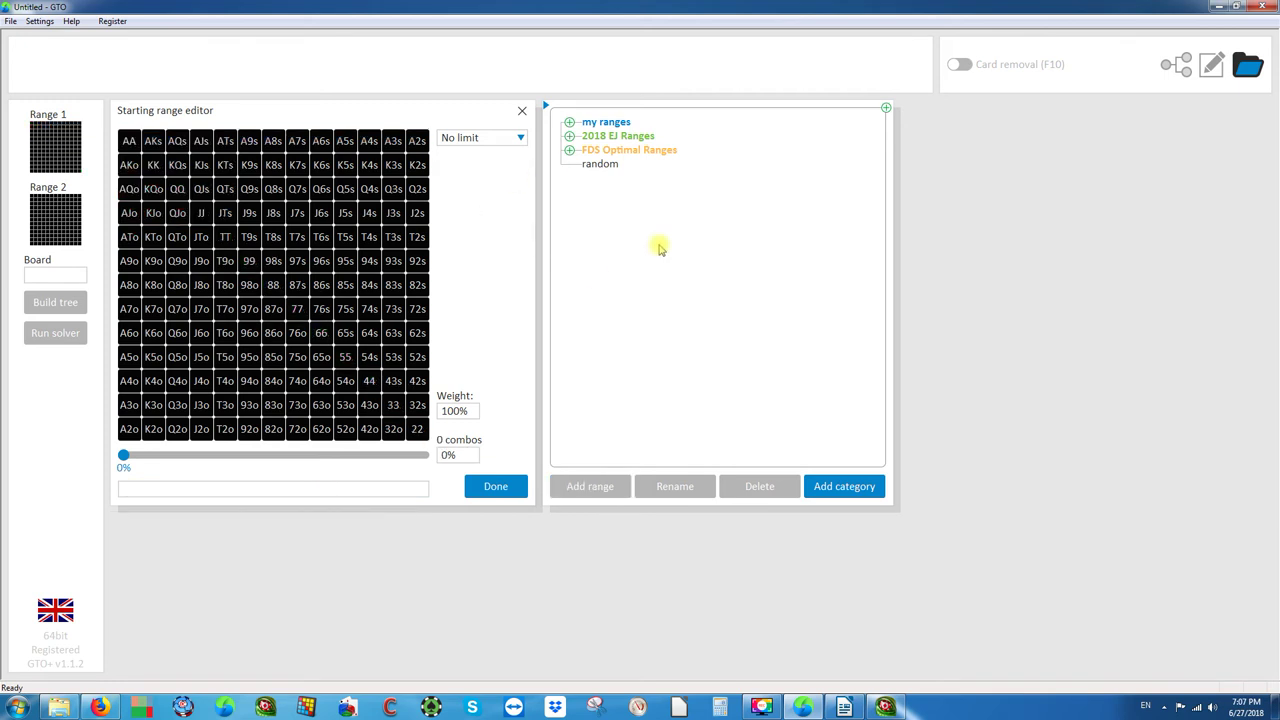
click(598, 166)
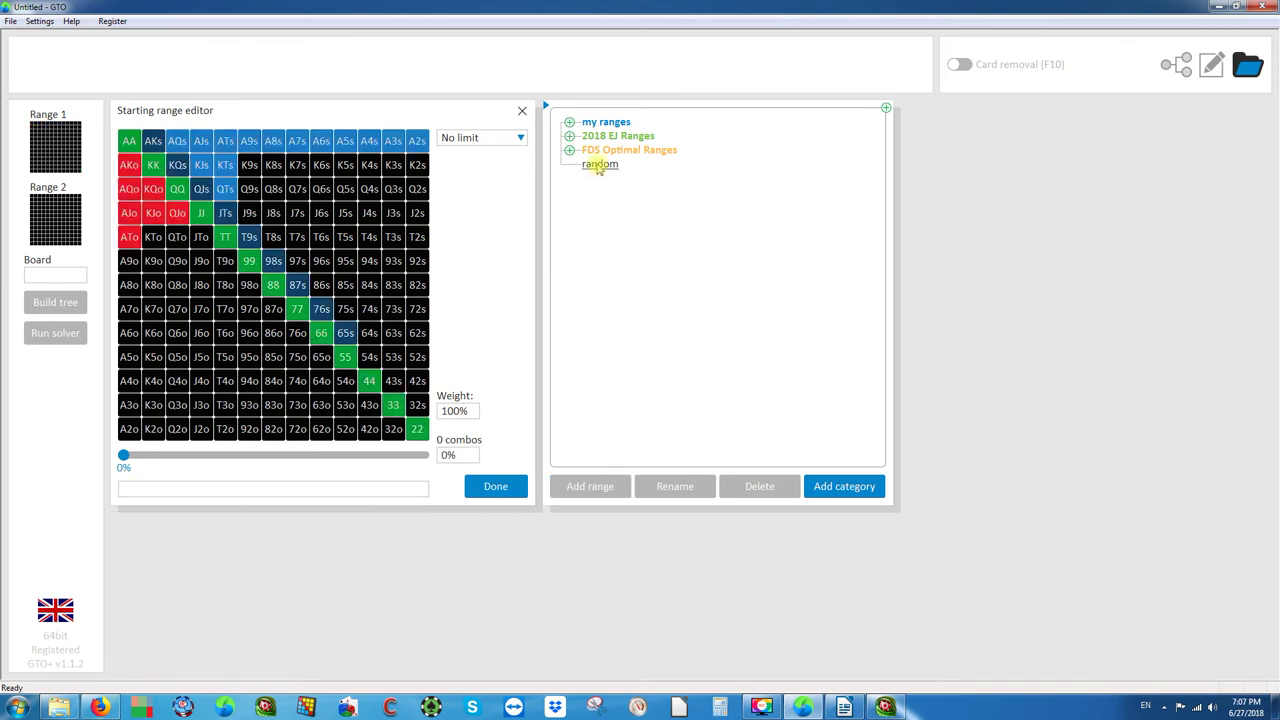
click(605, 206)
click(597, 168)
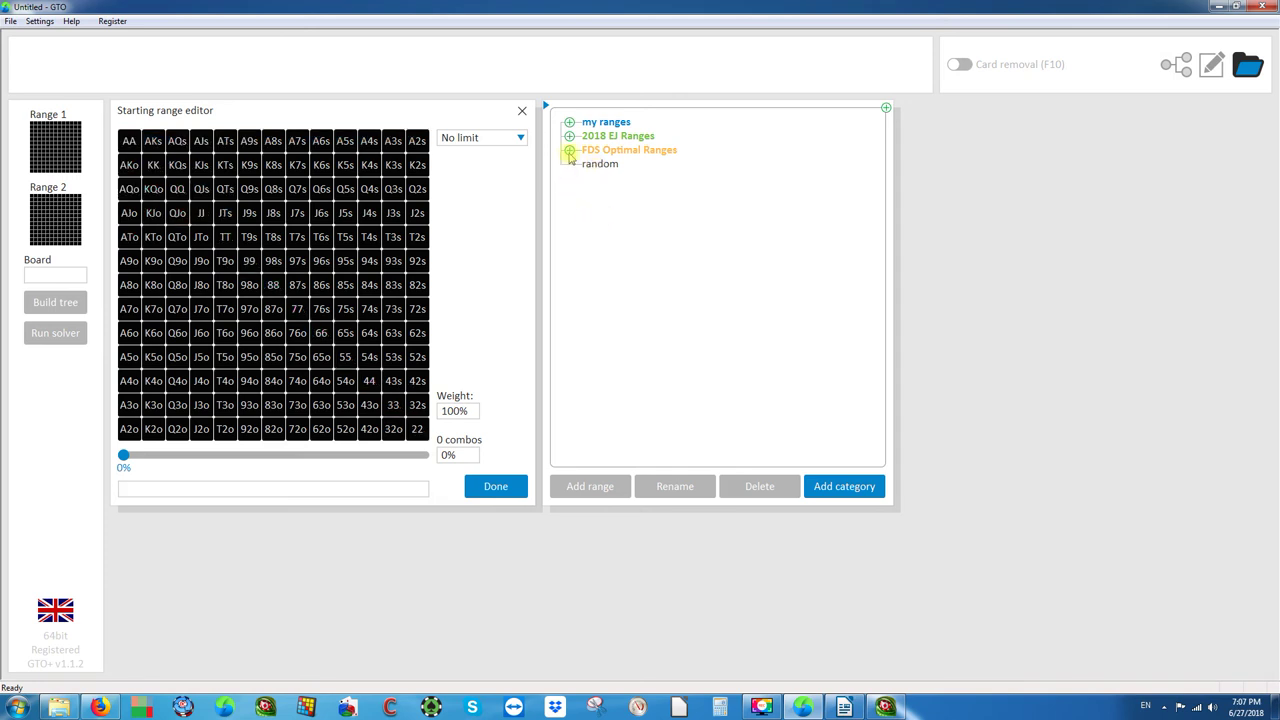
- Preview the stored RFI HJ vs BB(3x) range in the FDS Optimal Ranges category and collapse the category again
click(569, 150)
click(627, 192)
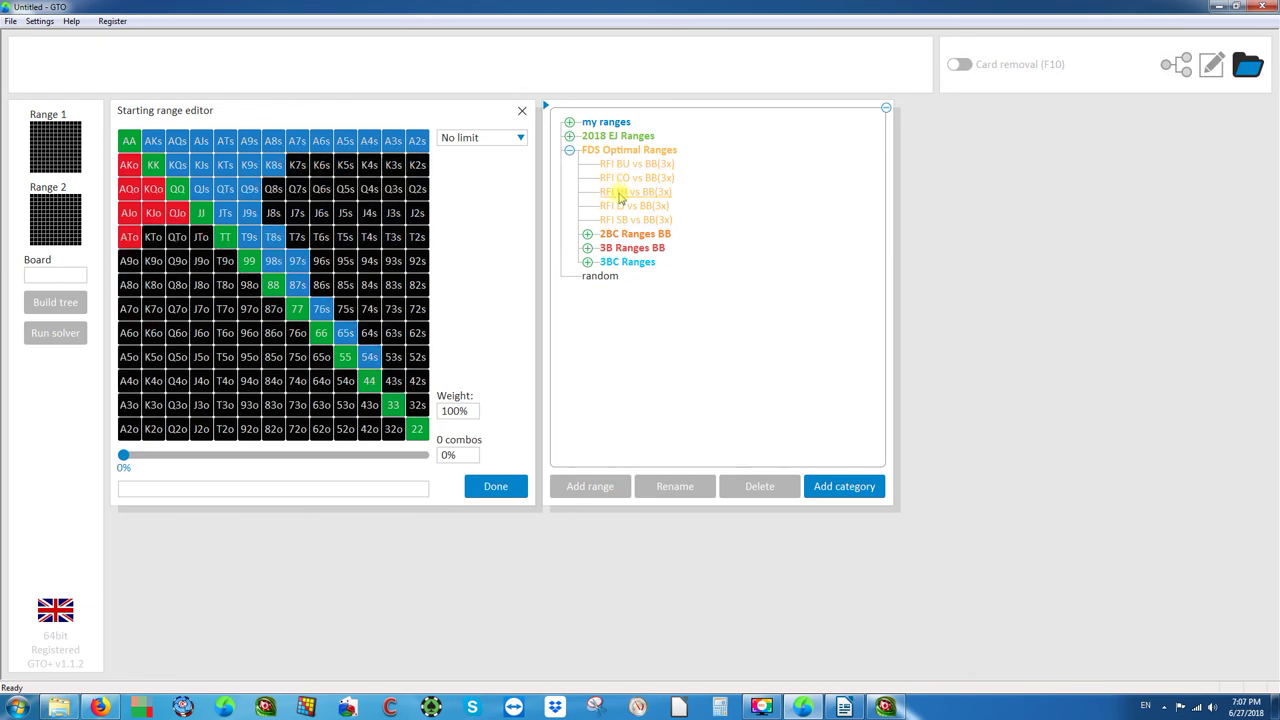
click(569, 149)
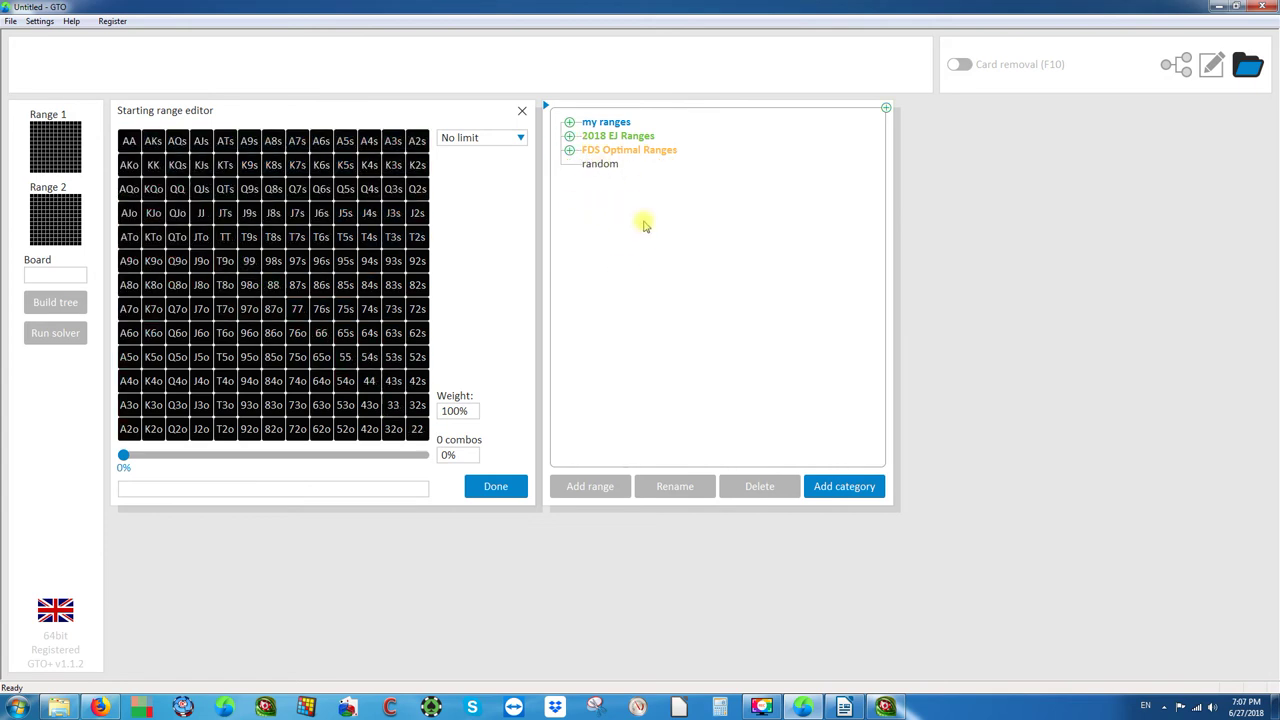
- Add a new range category named rfi
click(843, 488)
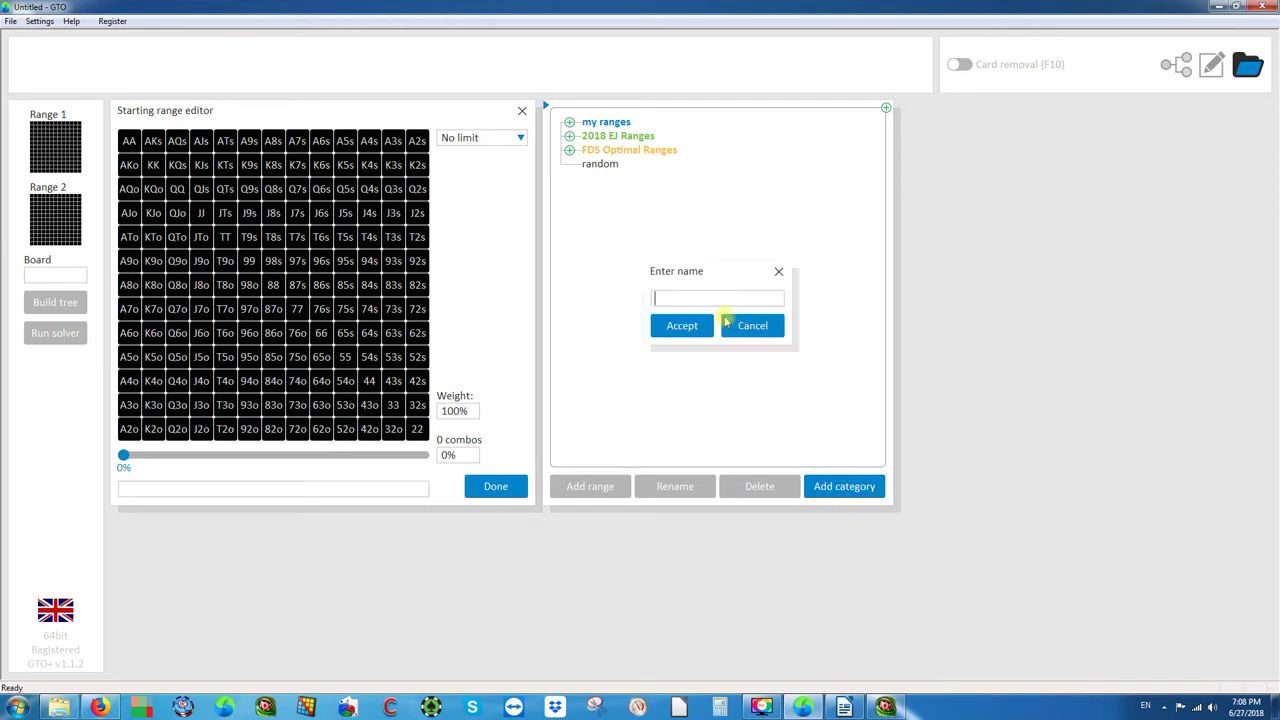
text(rfi)
key(Return)
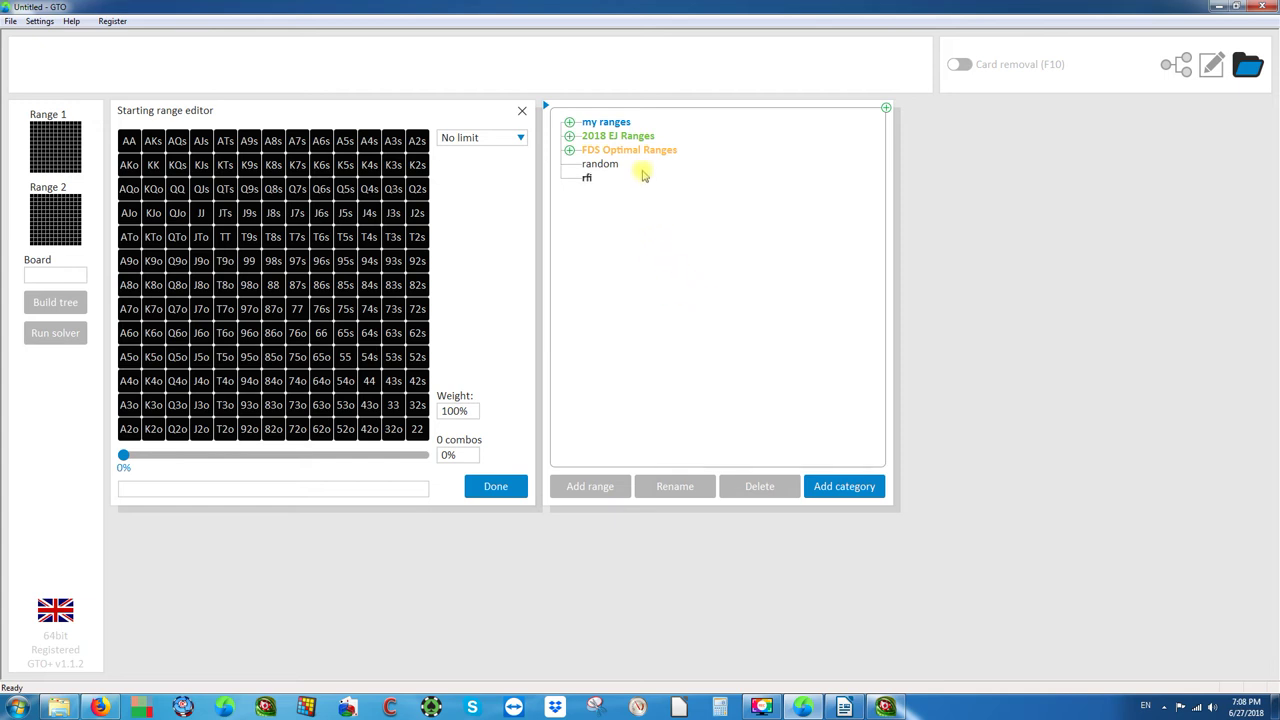
- Load the stored random range into Range 1
click(600, 166)
click(603, 178)
click(598, 166)
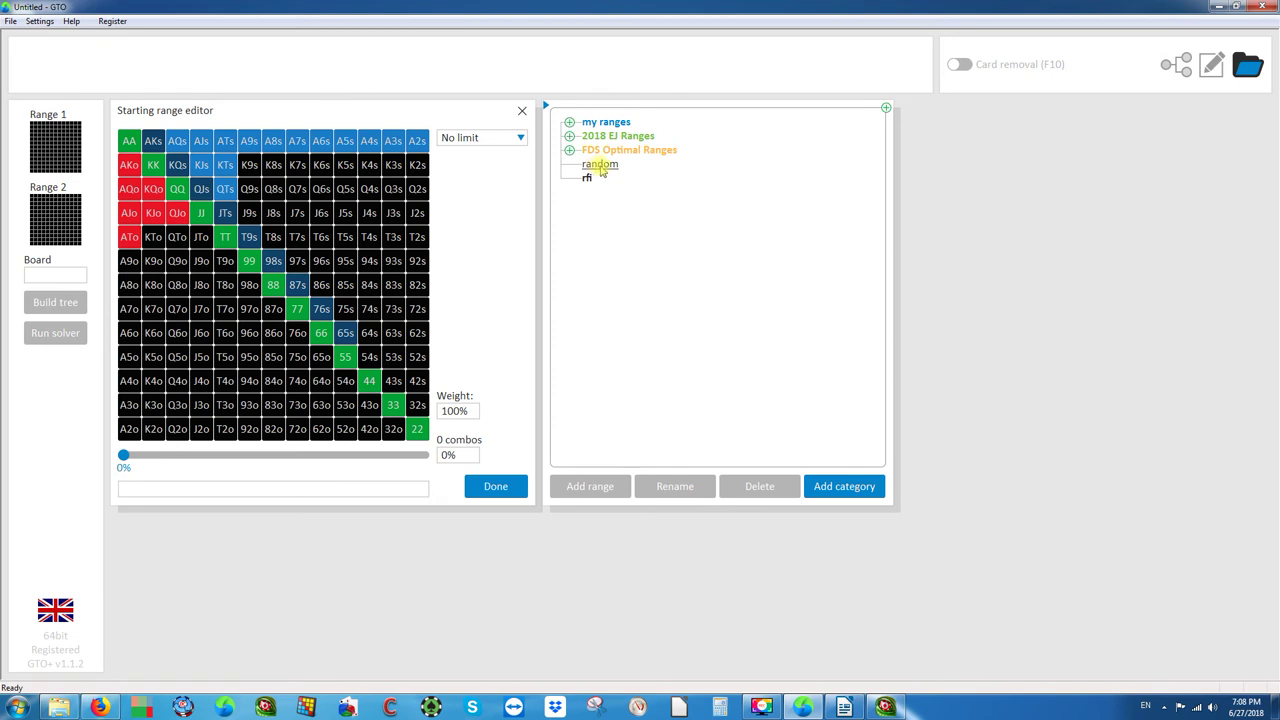
click(600, 166)
drag(606, 171, 52, 140)
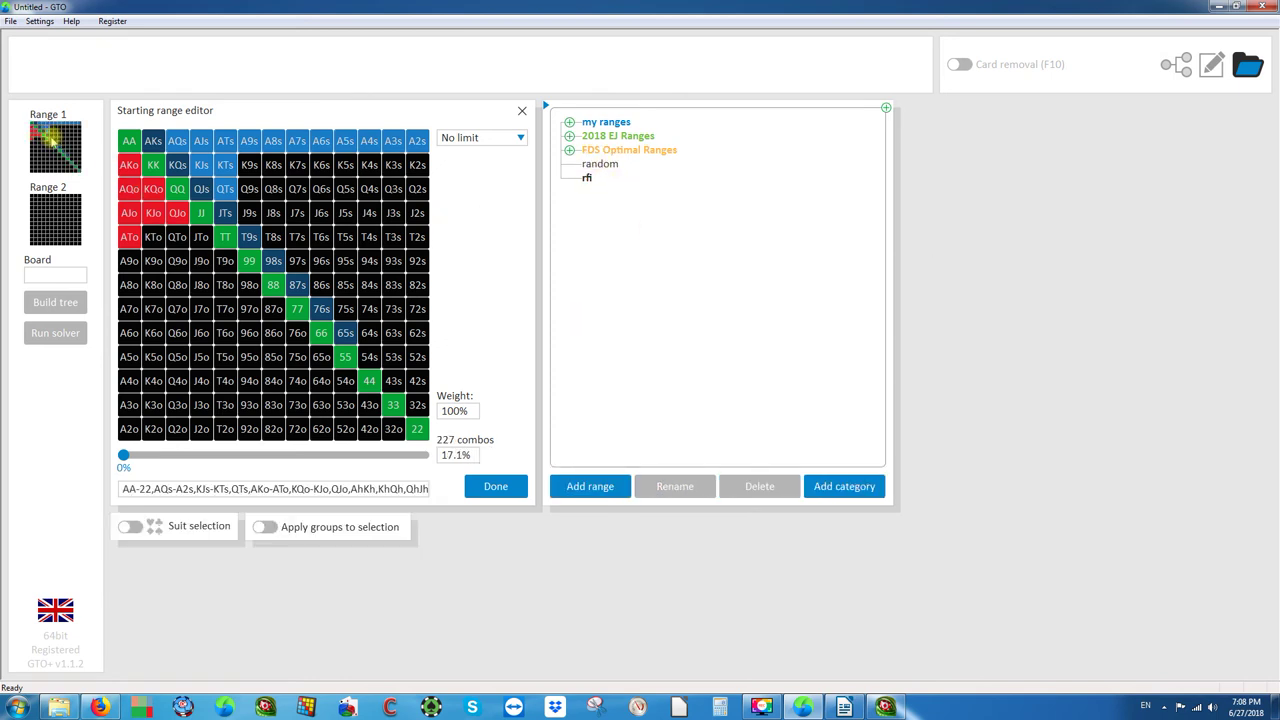
- Store the current range inside the rfi category under the name random
click(587, 179)
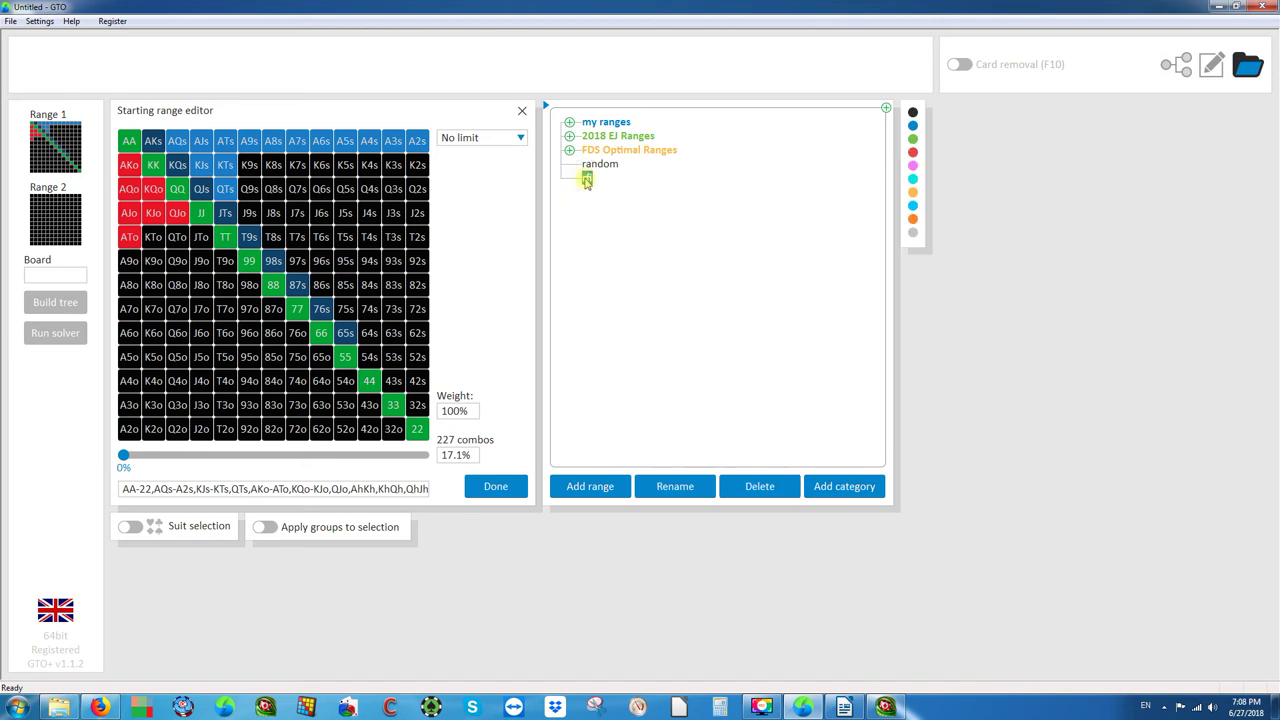
click(595, 486)
text(random)
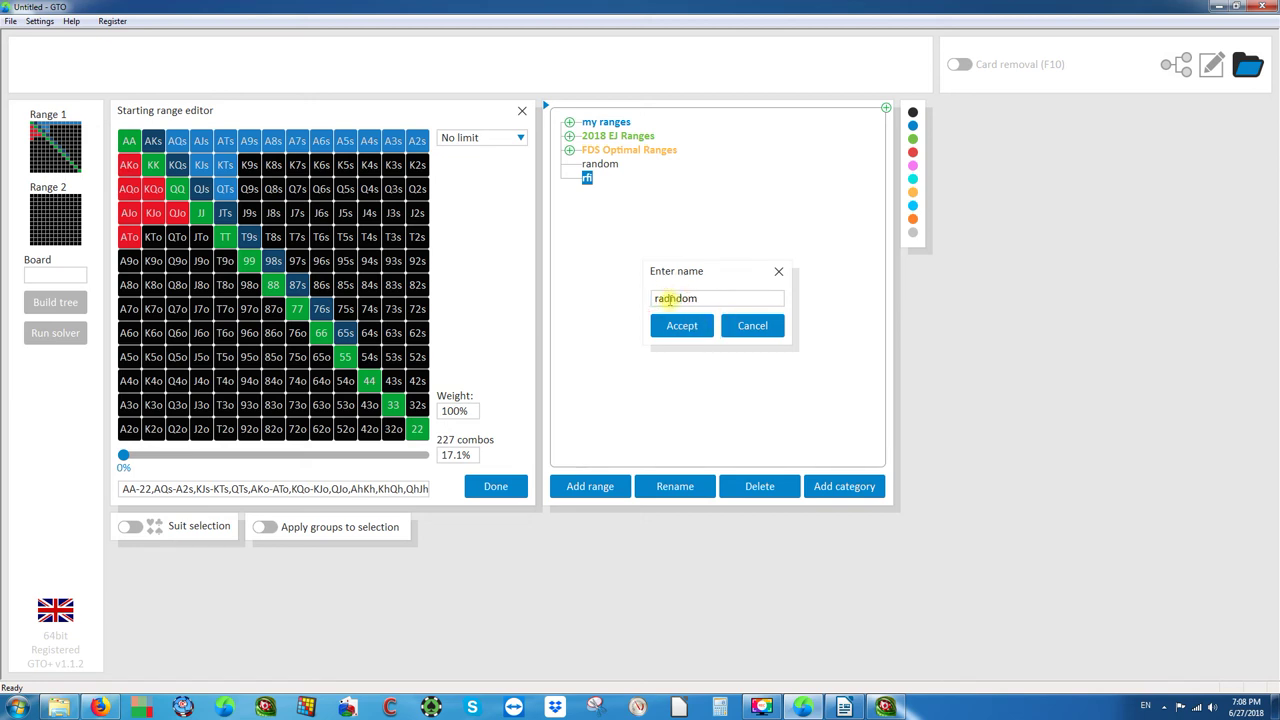
click(684, 325)
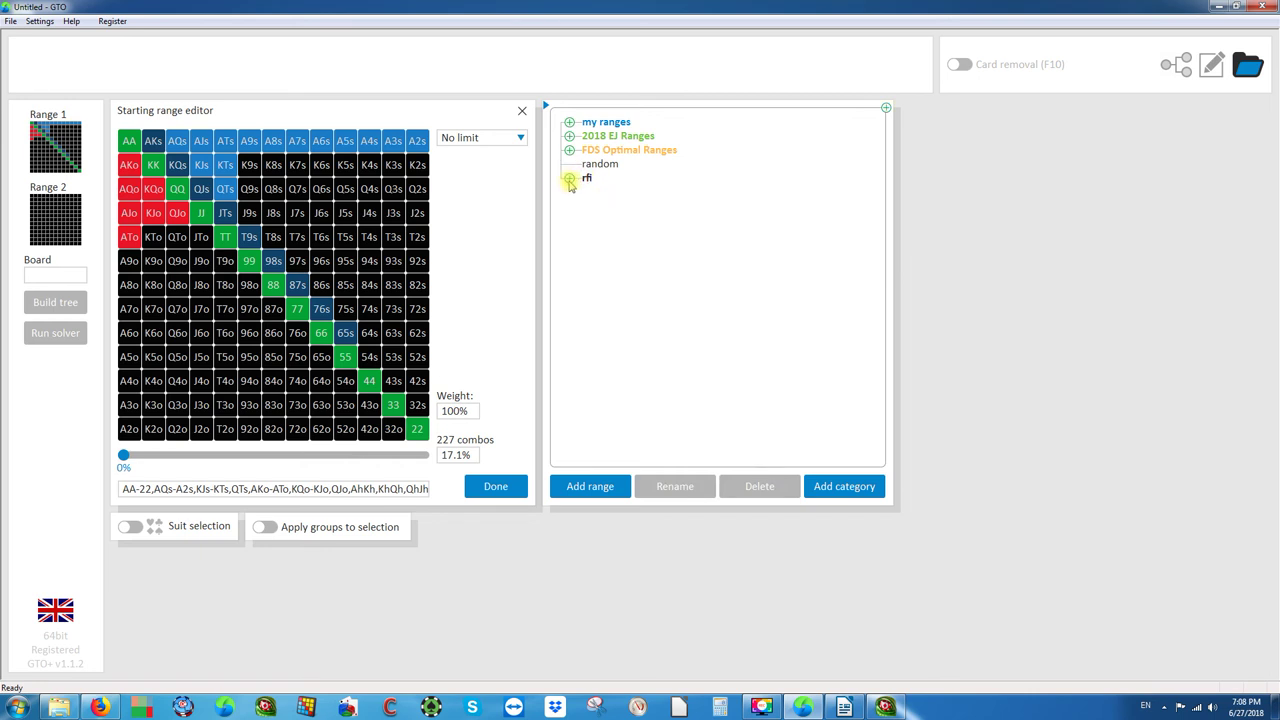
- Expand the rfi category to show its stored range and colour the category name red
click(567, 180)
click(569, 181)
click(567, 180)
click(567, 180)
click(586, 179)
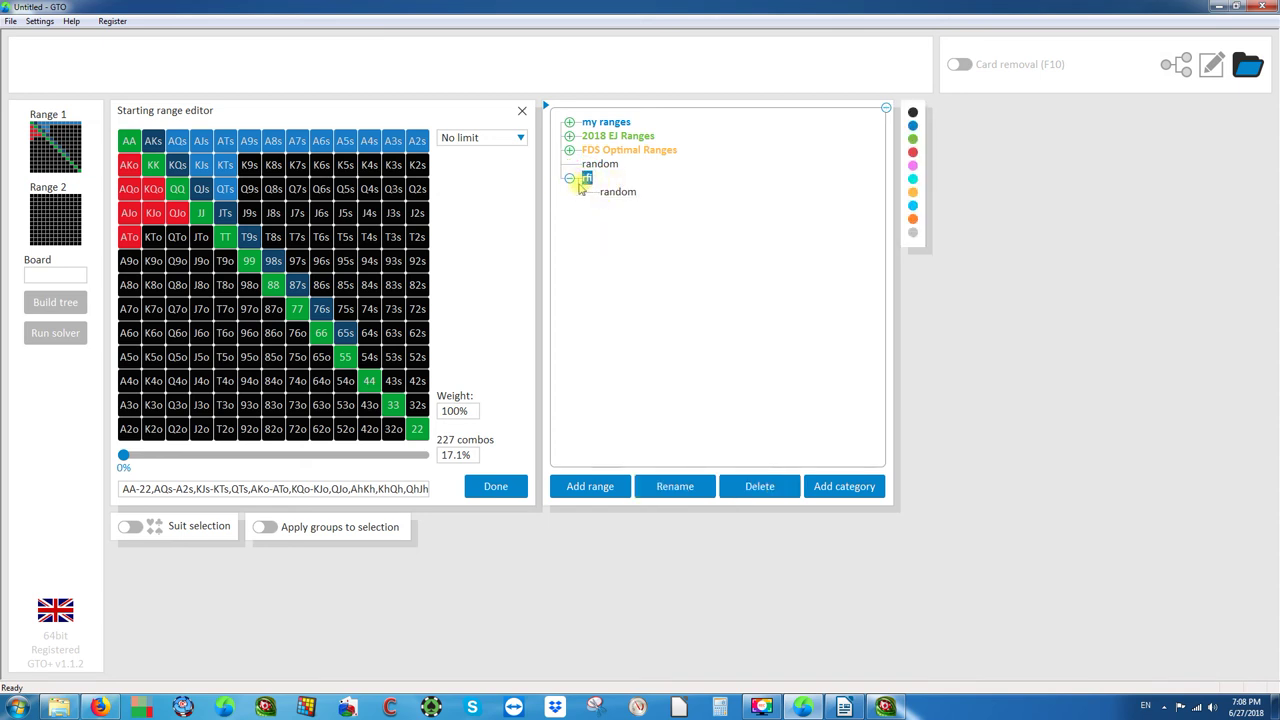
click(912, 152)
- Colour the random range inside the rfi category light orange
click(586, 178)
click(620, 192)
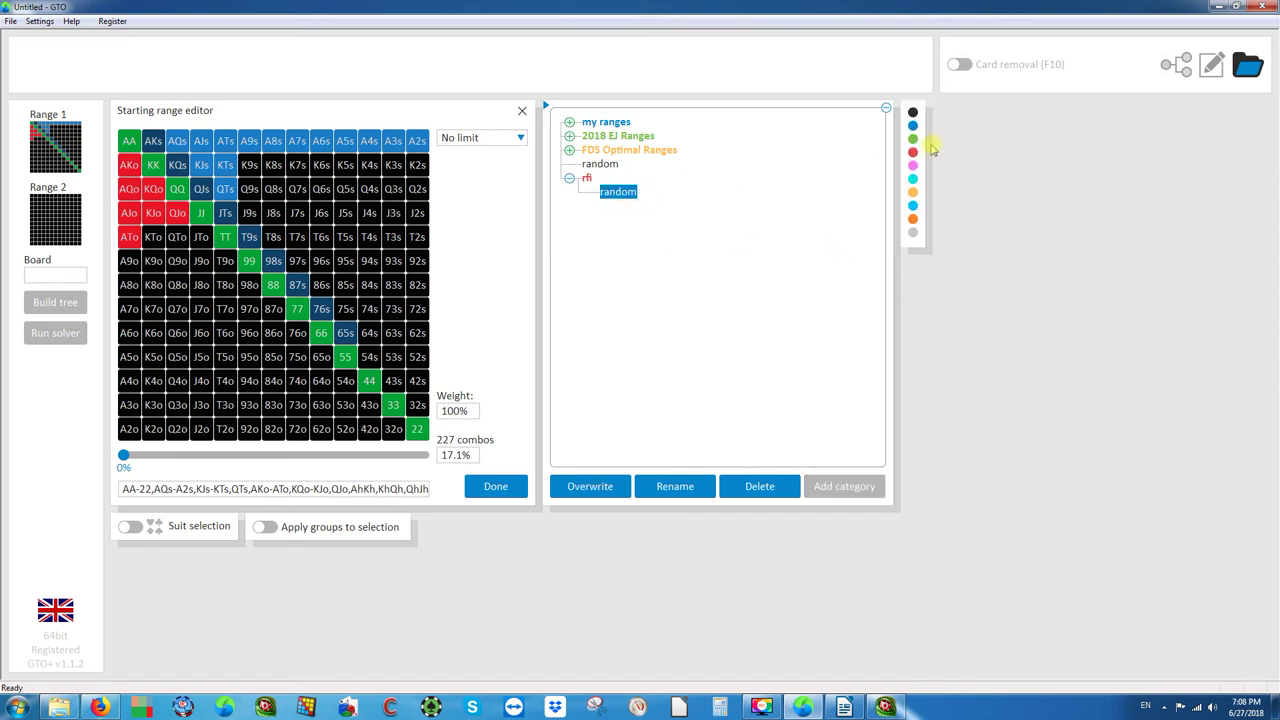
click(912, 192)
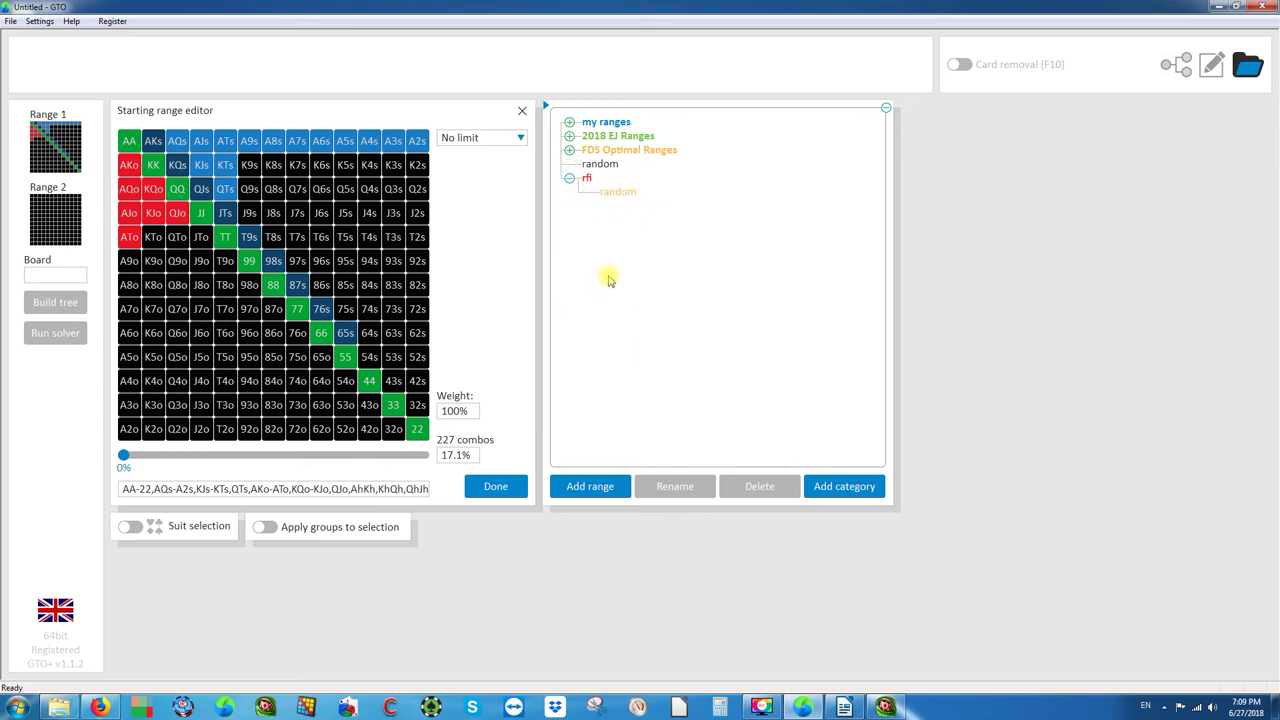
- Rename the rfi category as rfi v1
click(587, 178)
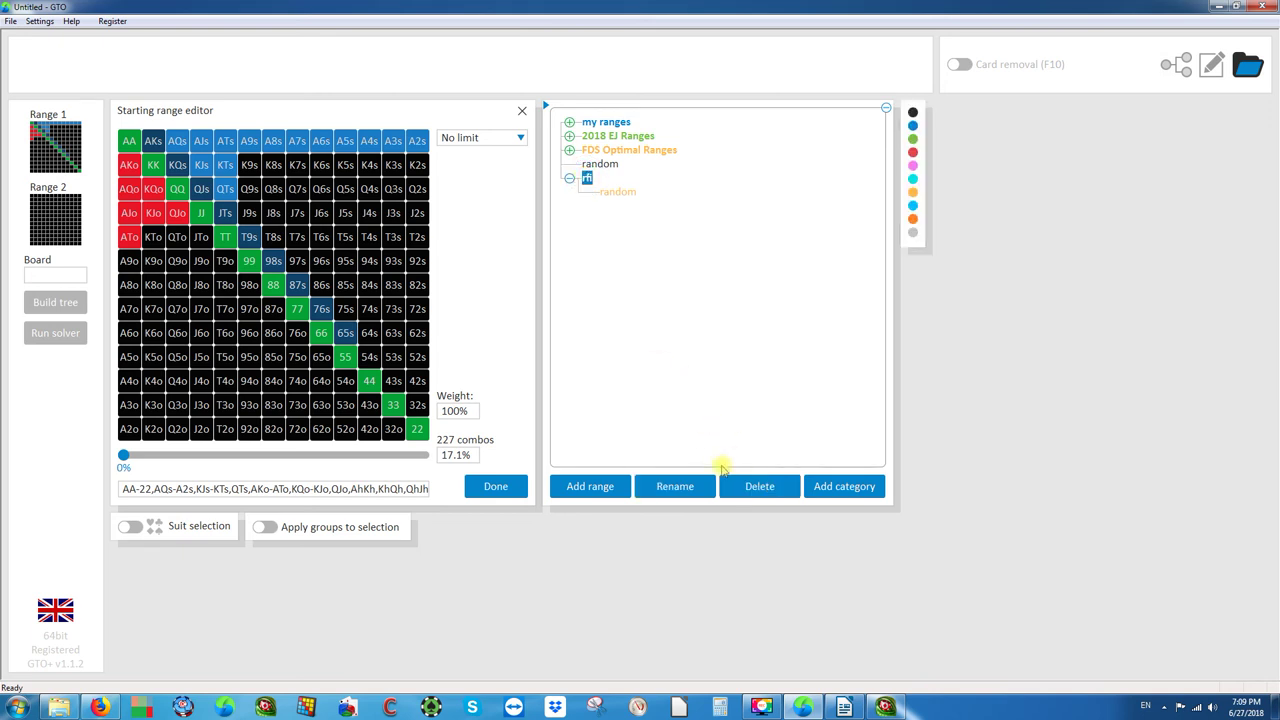
click(688, 488)
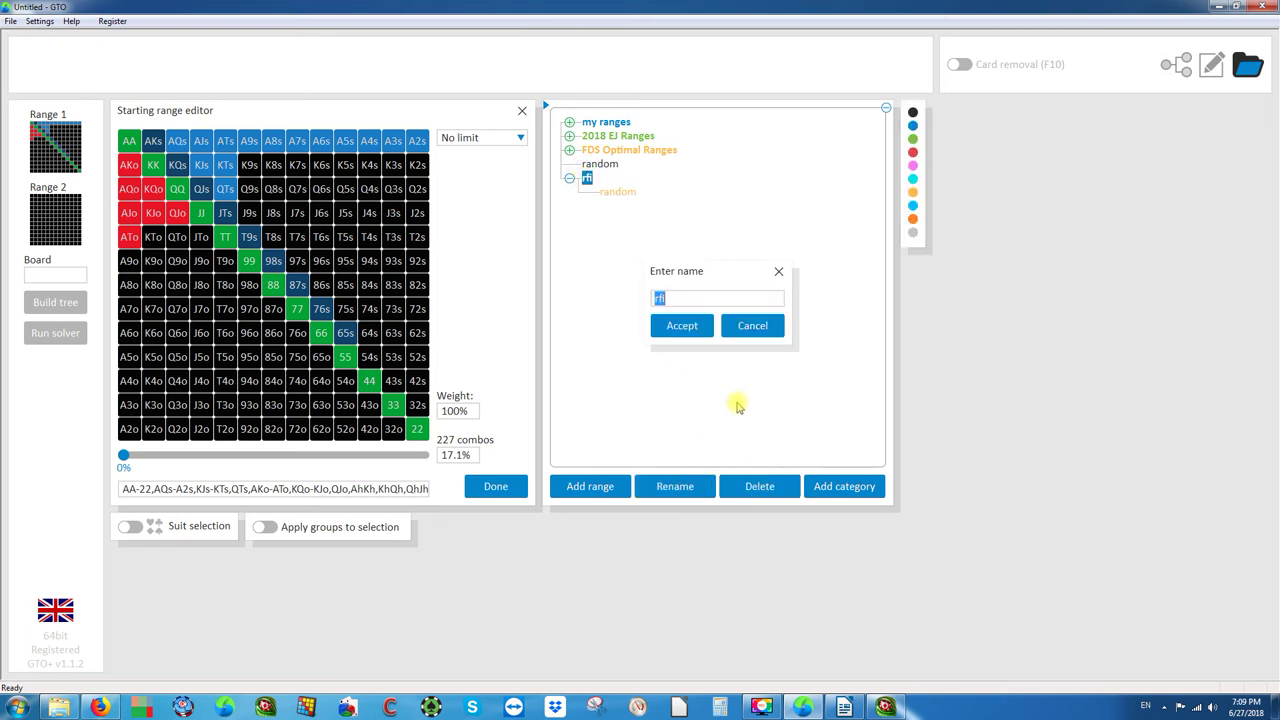
text(r)
click(684, 327)
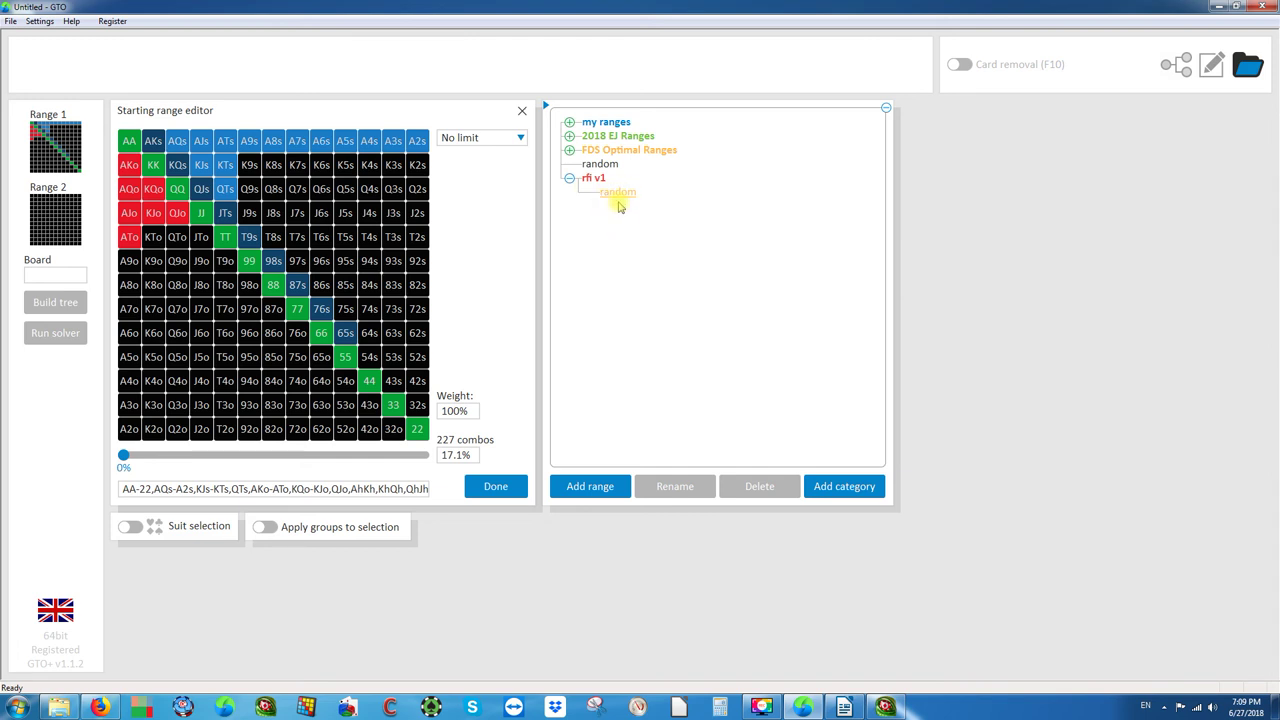
- Delete the random range inside rfi v1, the rfi v1 category itself and the uncategorised random range
click(592, 179)
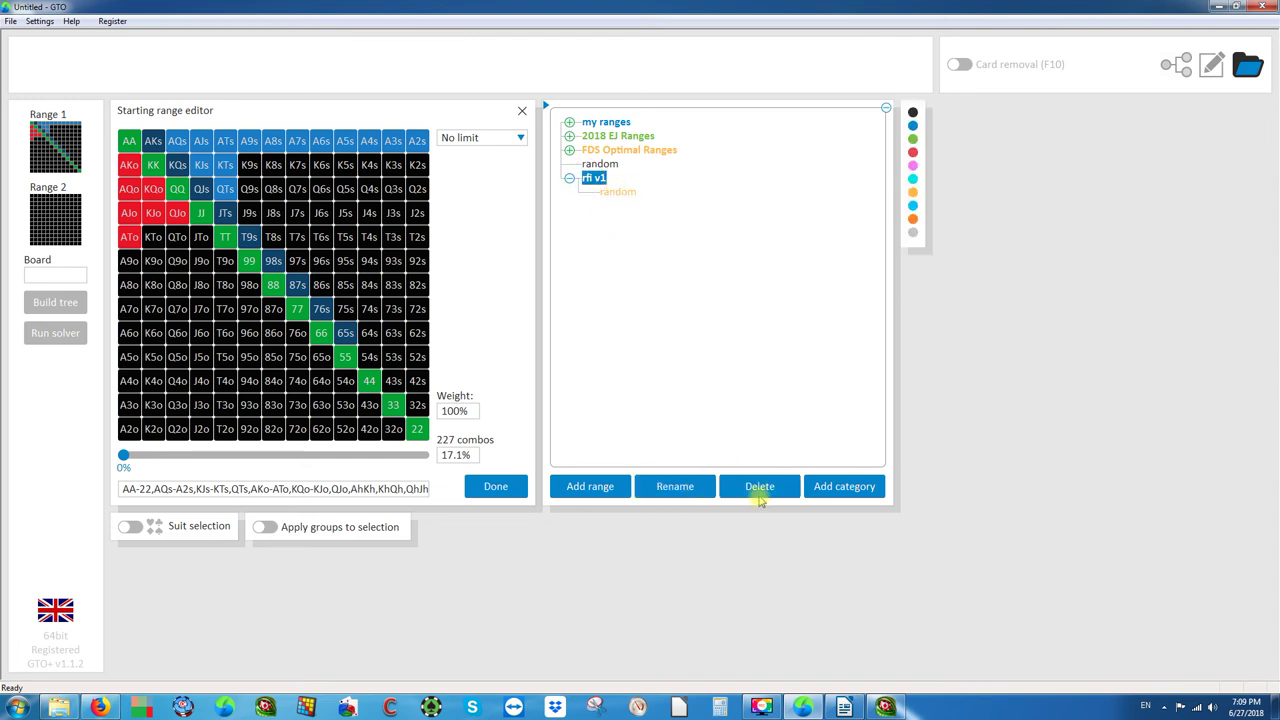
click(612, 191)
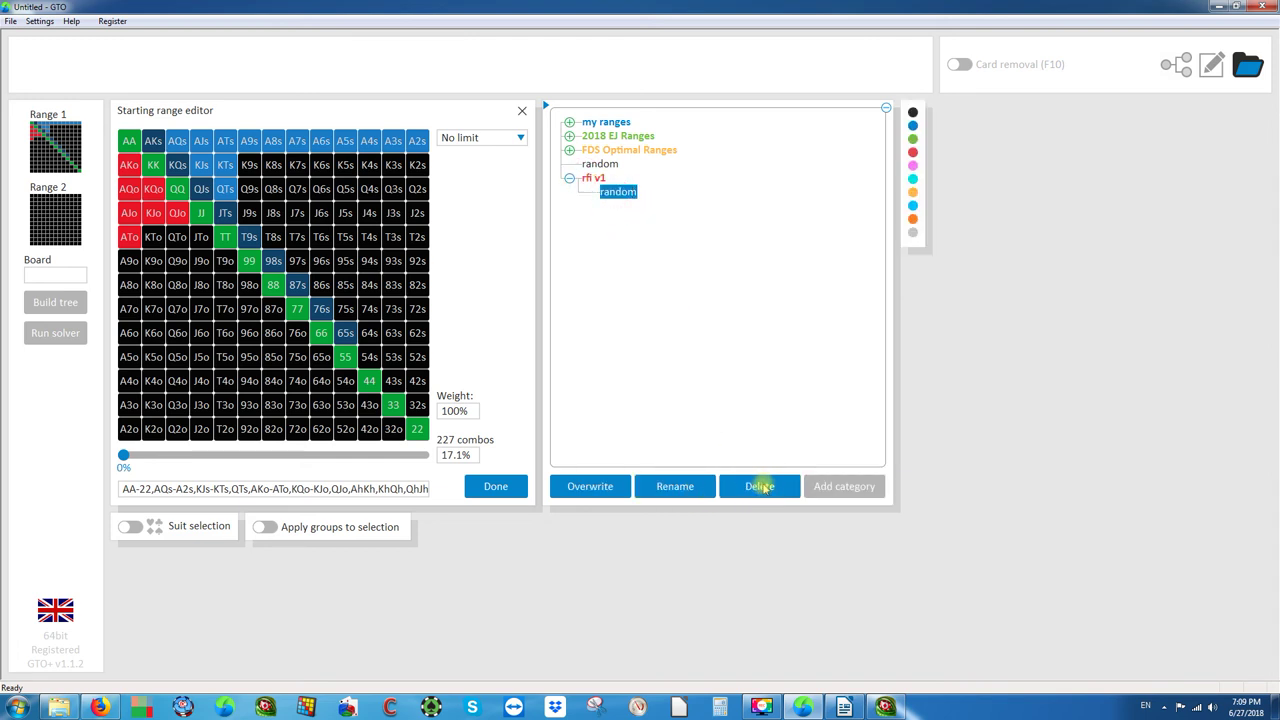
click(760, 486)
click(594, 178)
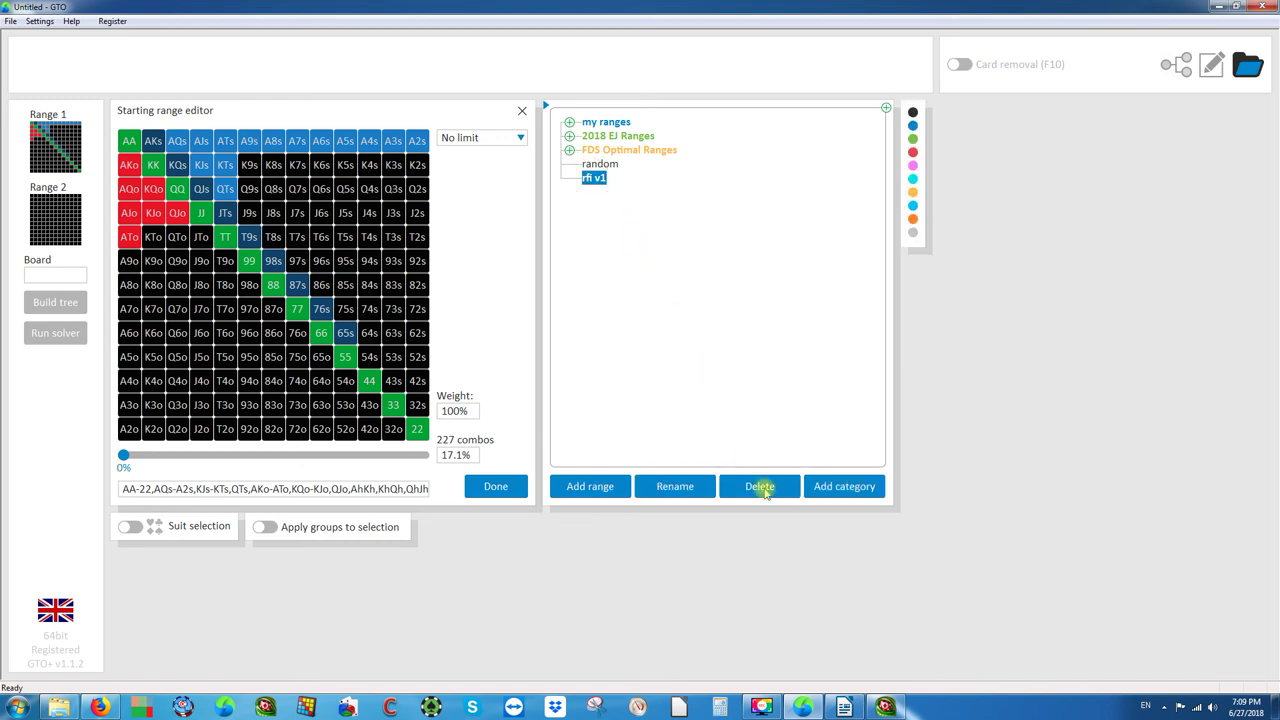
click(760, 486)
click(602, 164)
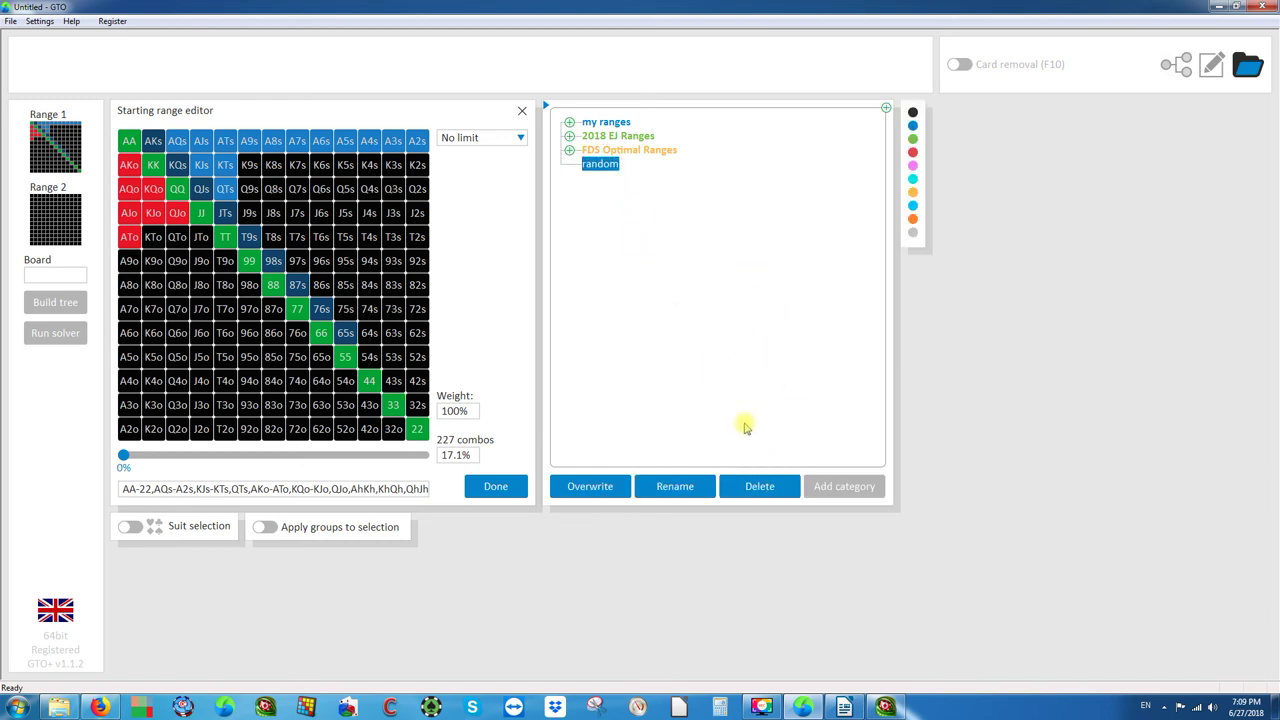
click(752, 486)
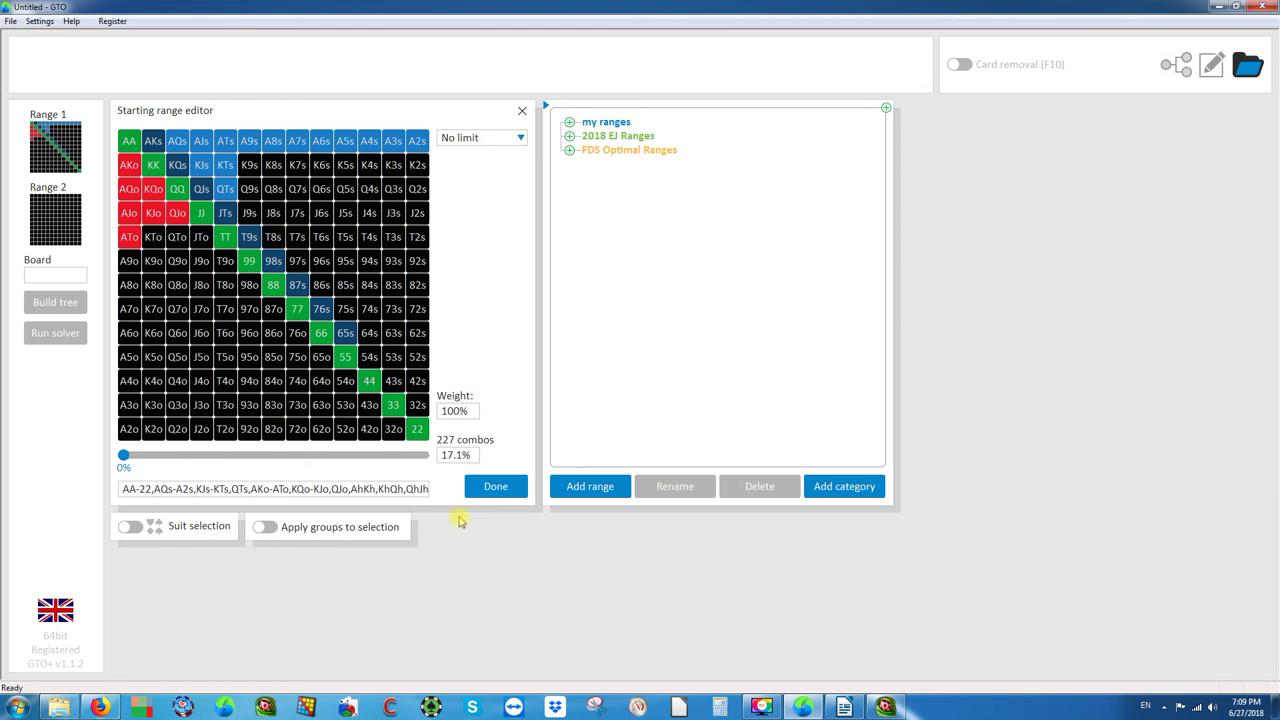
- Copy the full Range 1 text and try to import it into Flopzilla
triple_click(383, 490)
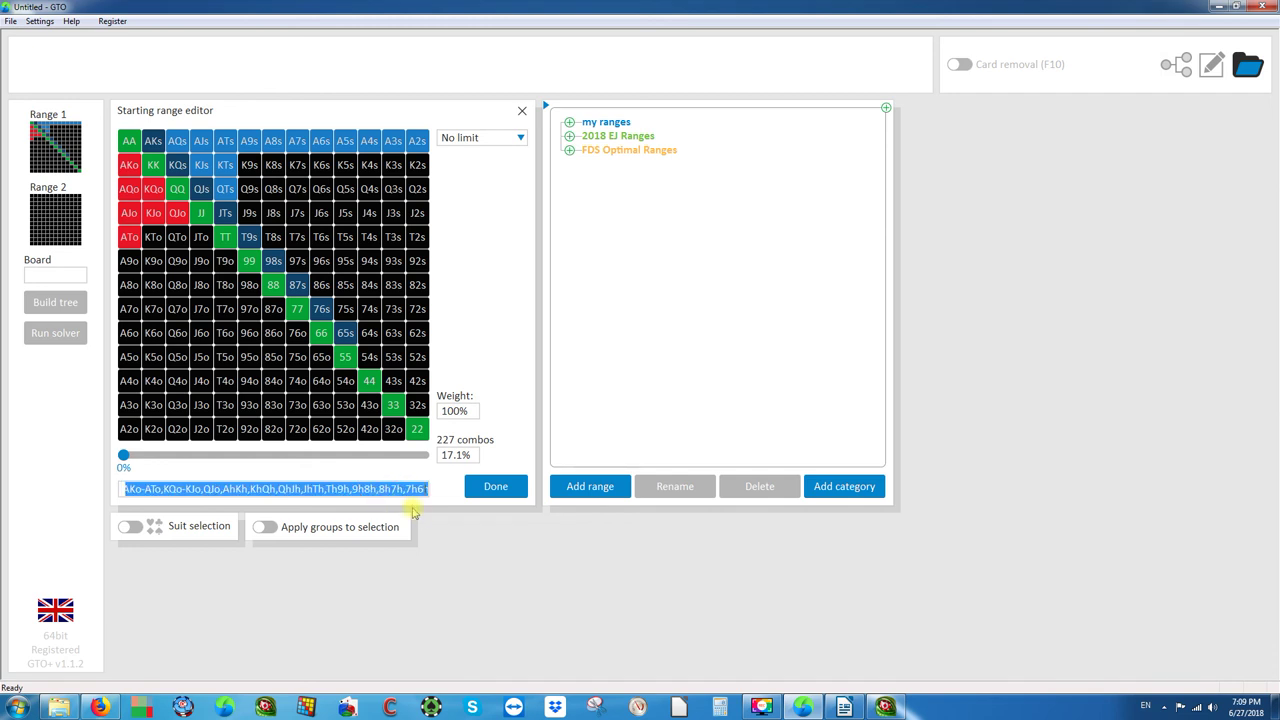
click(434, 488)
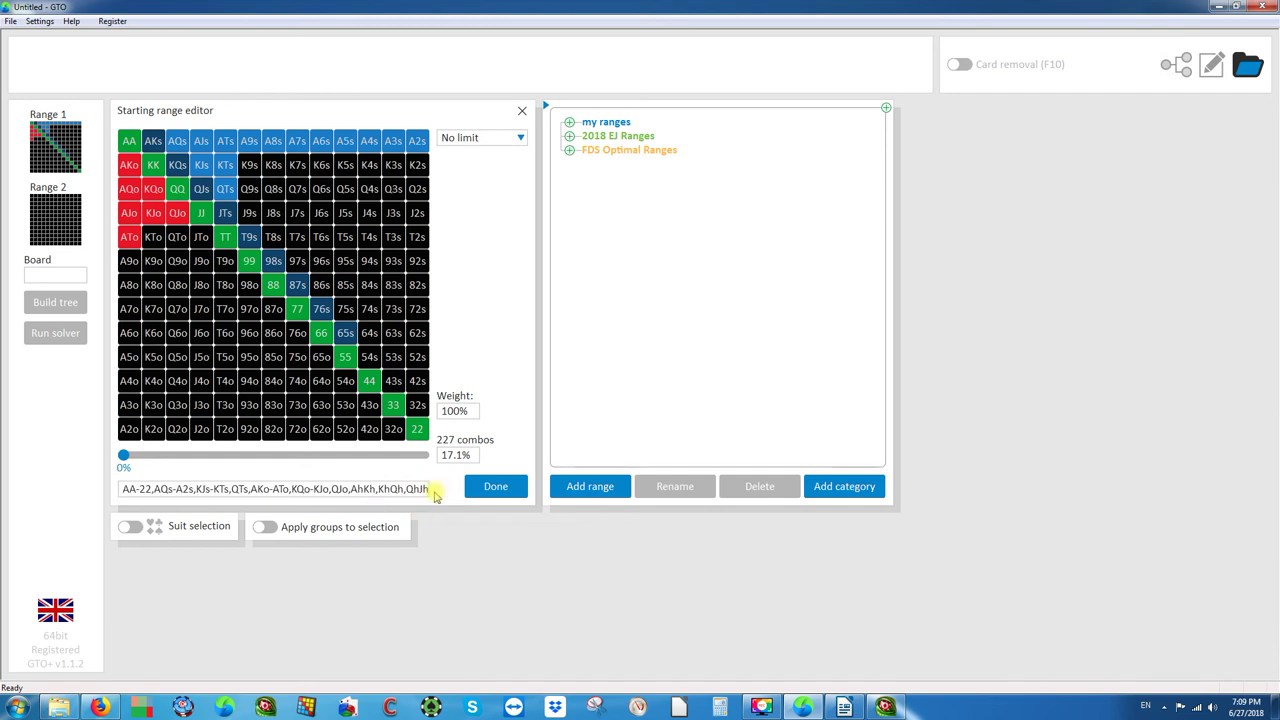
triple_click(356, 489)
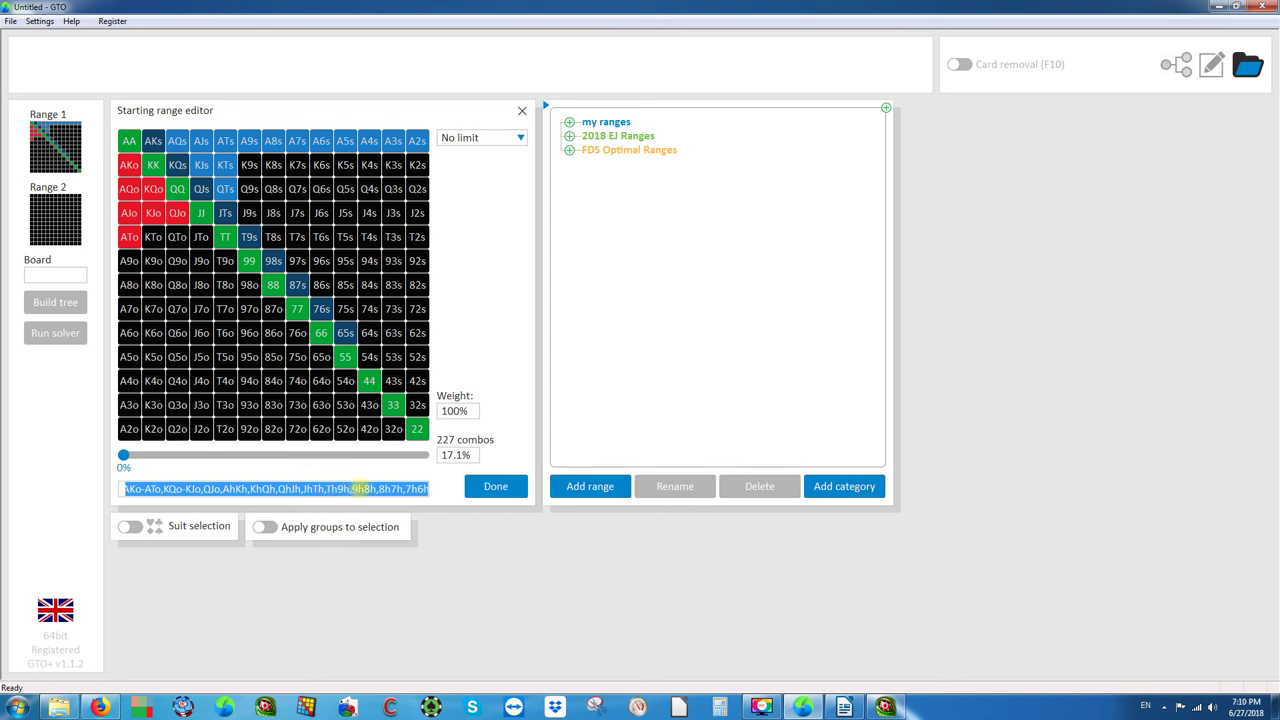
click(884, 707)
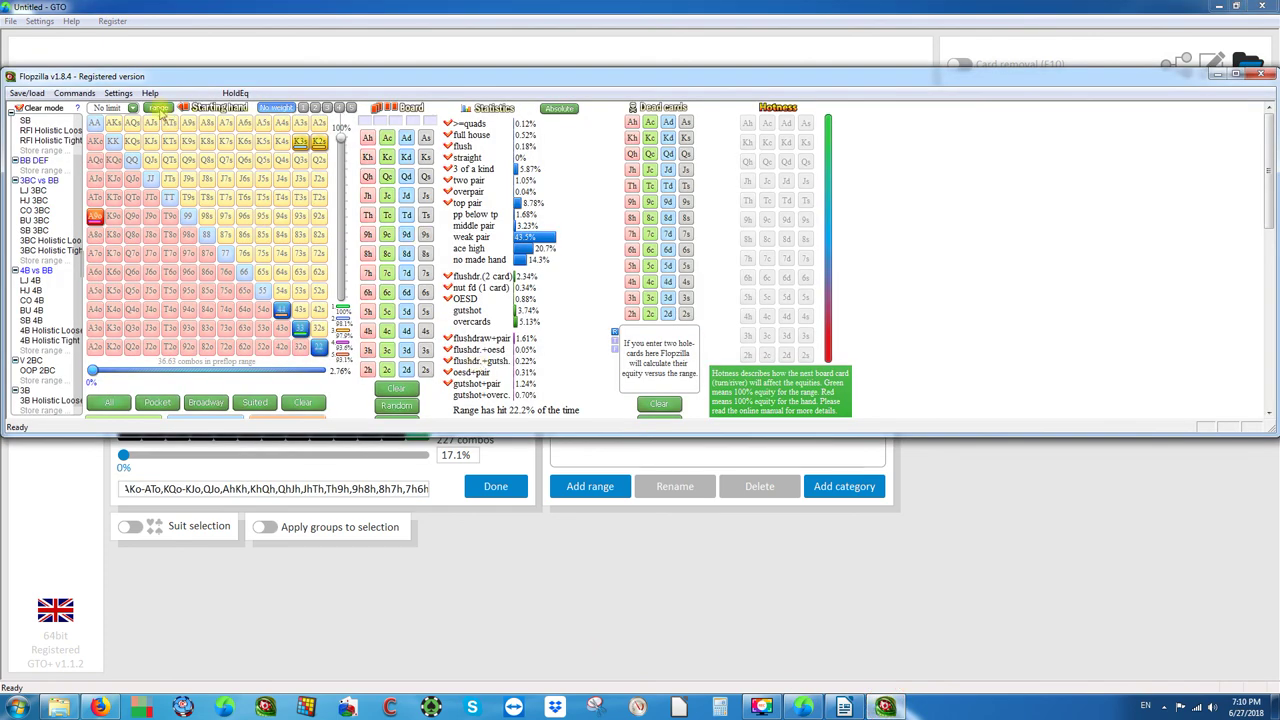
click(157, 107)
key(ctrl+v)
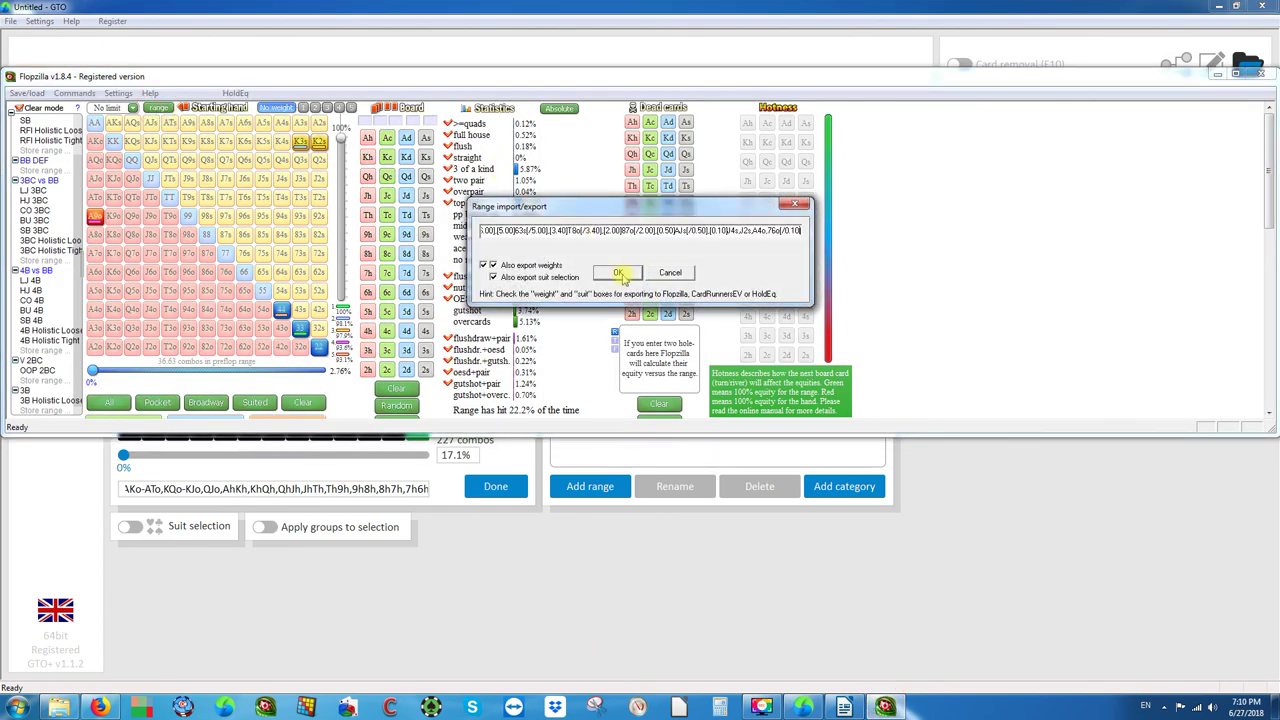
click(618, 272)
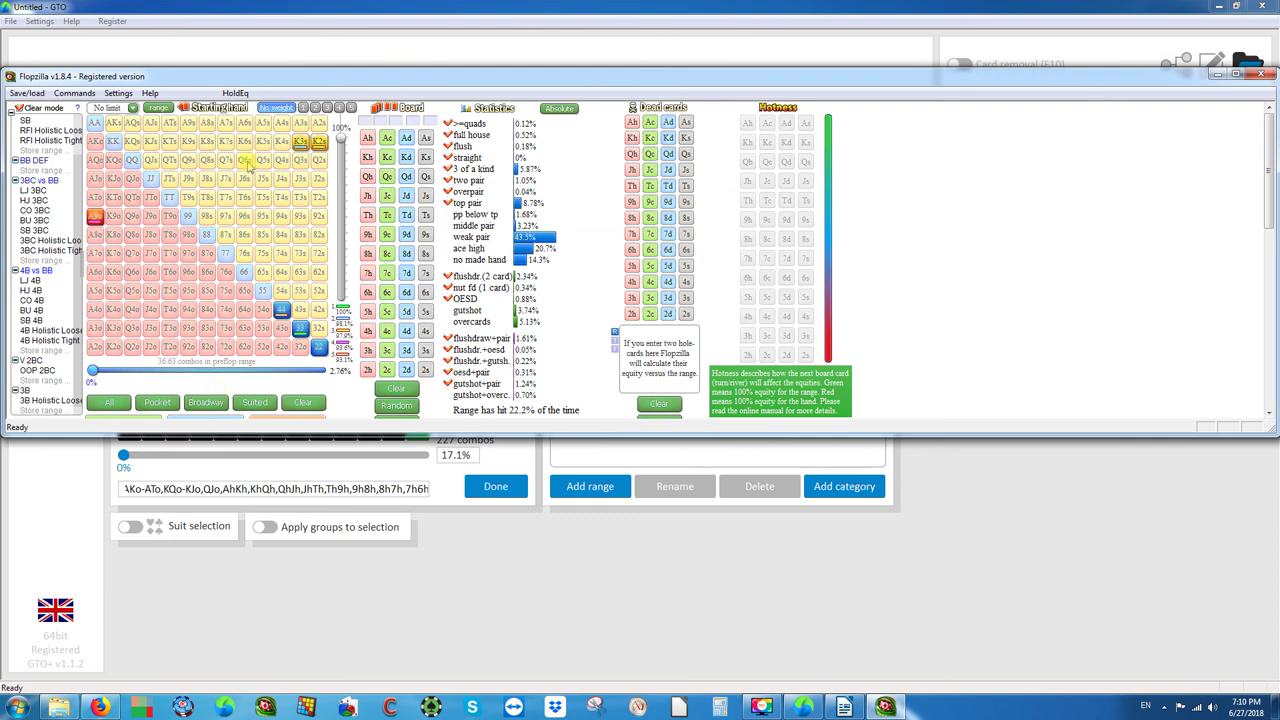
- Empty the starting range in Flopzilla through a blank range import and return to GTO
click(157, 107)
key(BackSpace)
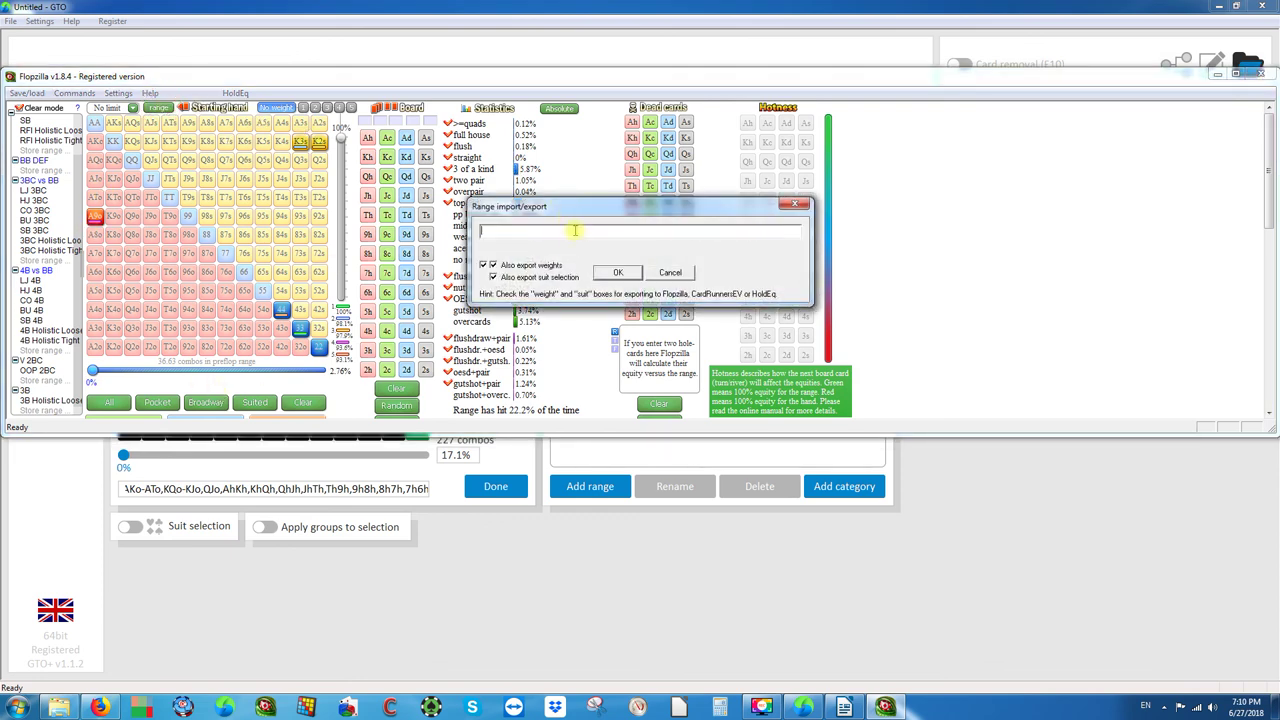
click(617, 273)
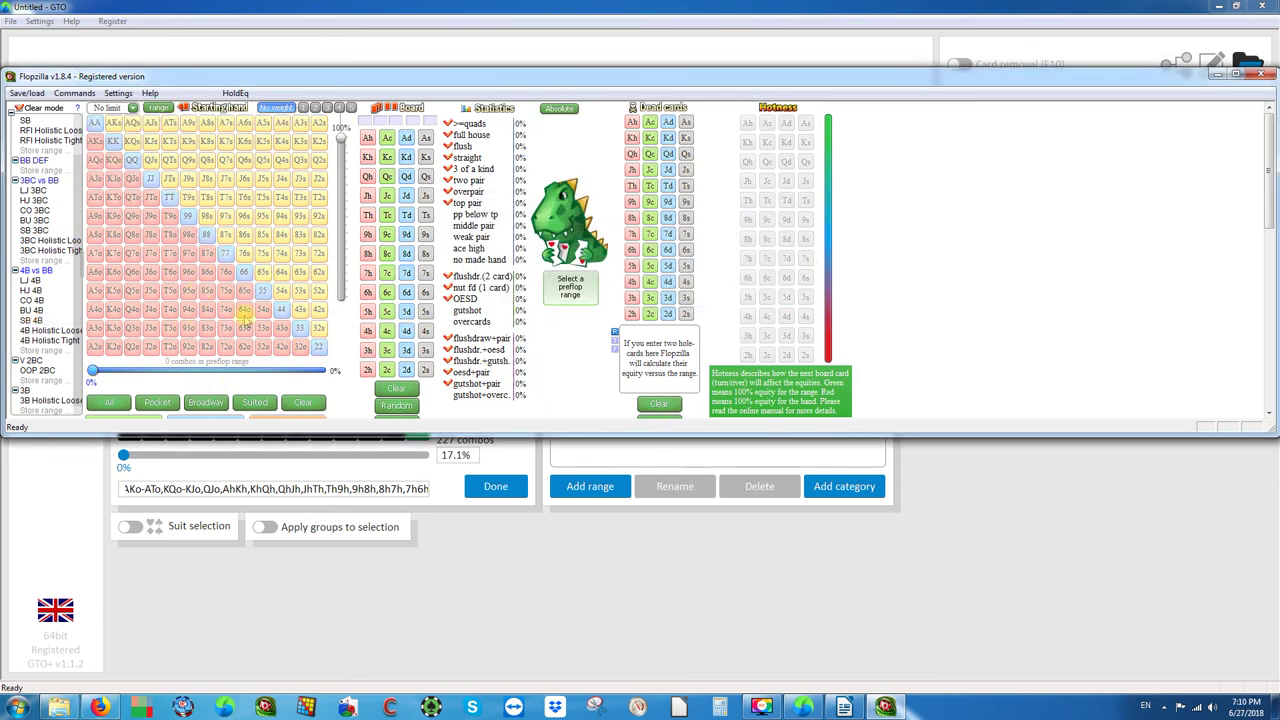
click(447, 529)
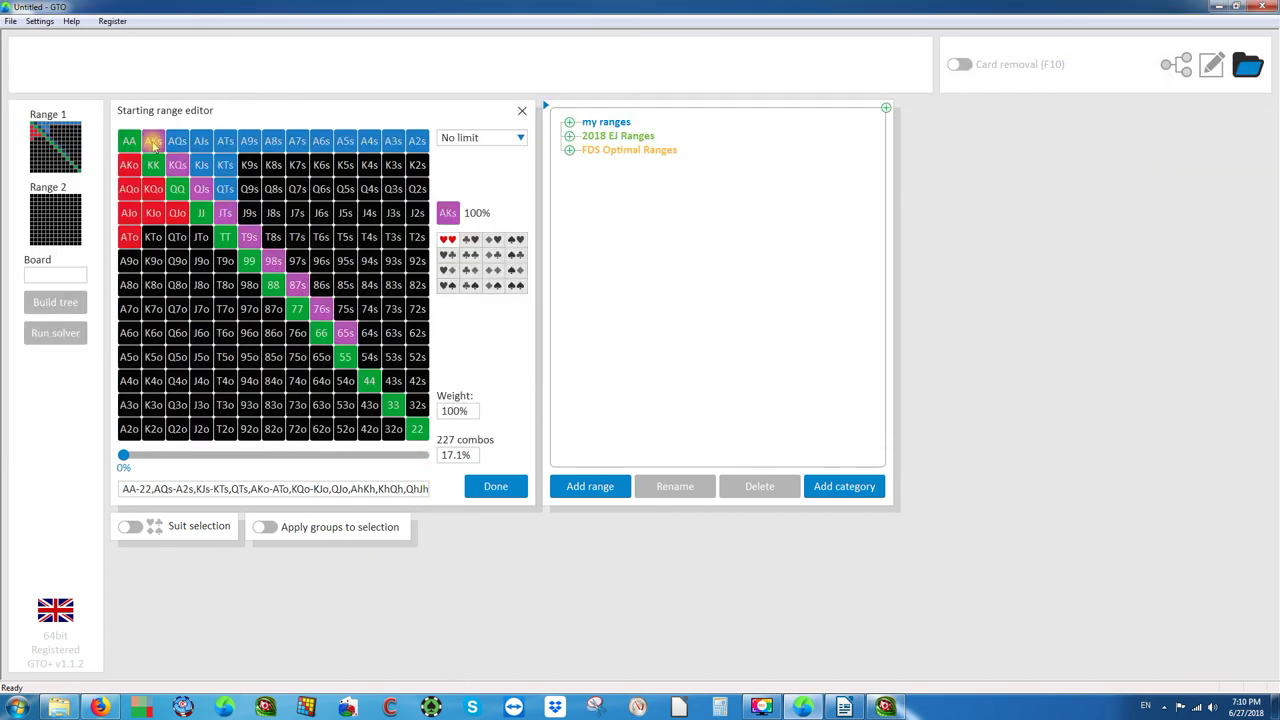
click(128, 526)
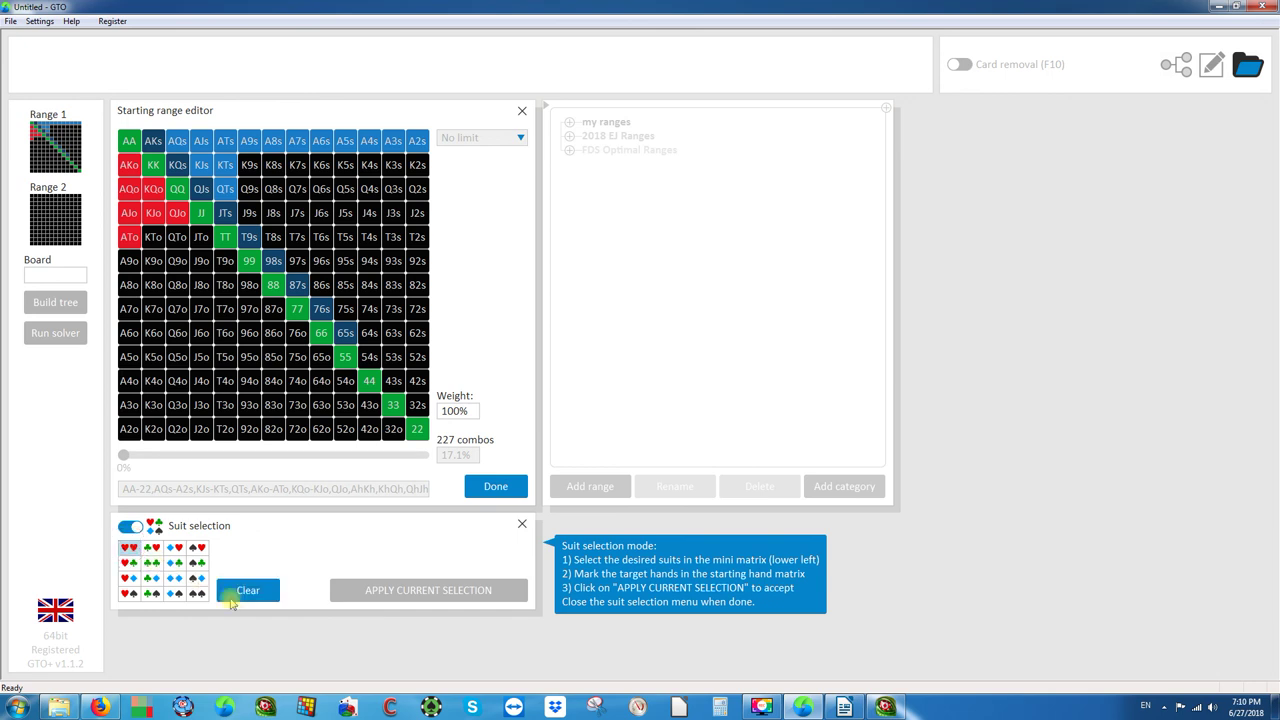
click(128, 548)
click(128, 548)
click(132, 527)
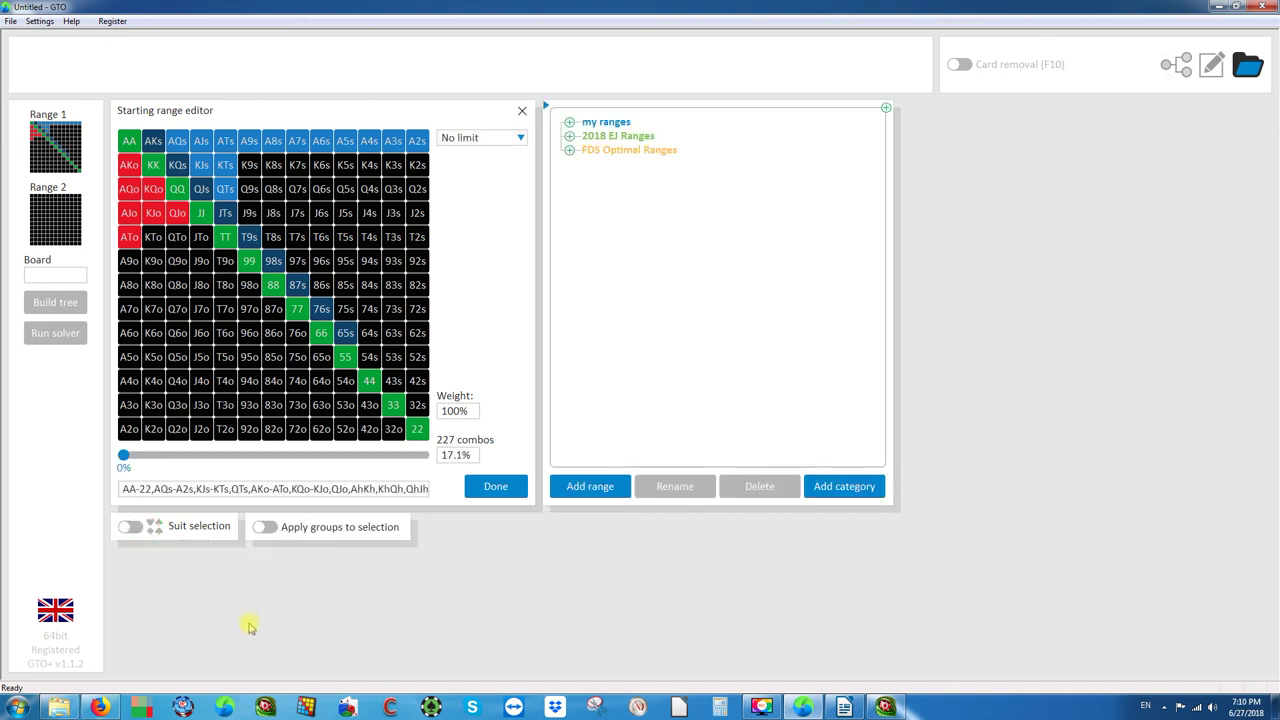
- Replace the hearts-only suited connectors from AKs down to 65s in Range 1 with all suit combinations
click(153, 141)
click(177, 165)
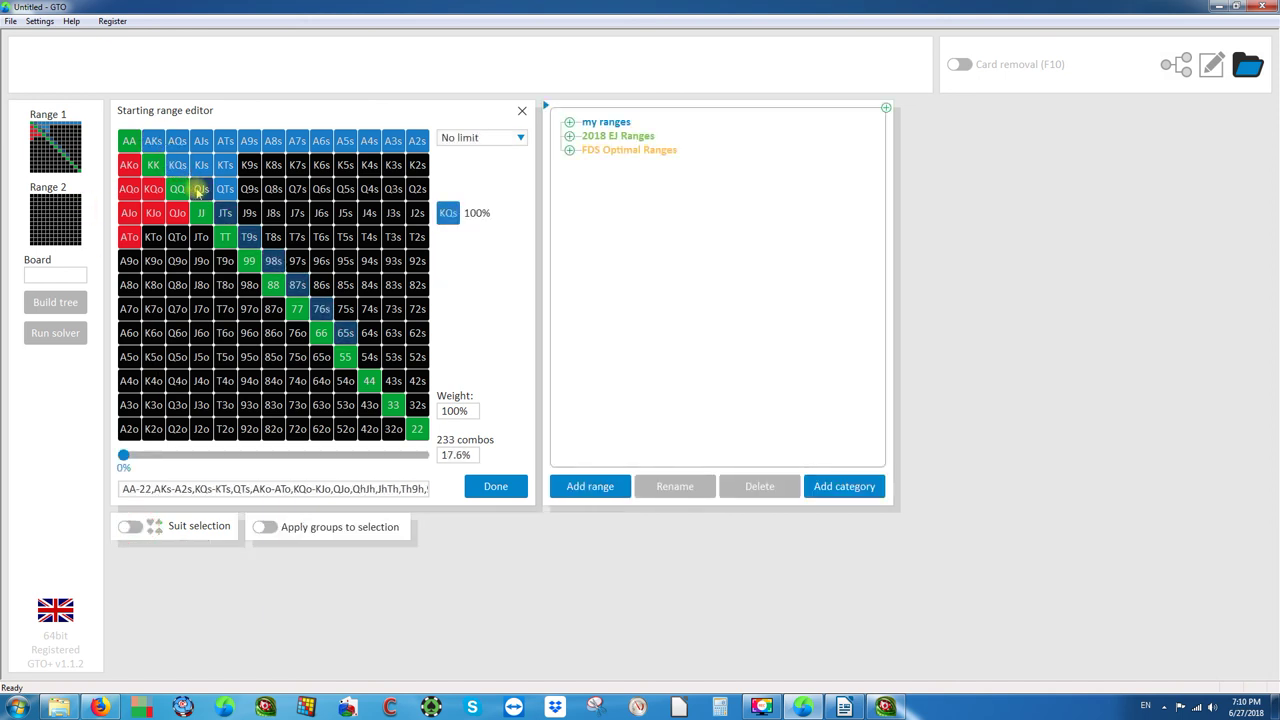
click(201, 189)
click(225, 213)
click(249, 237)
click(273, 261)
click(297, 285)
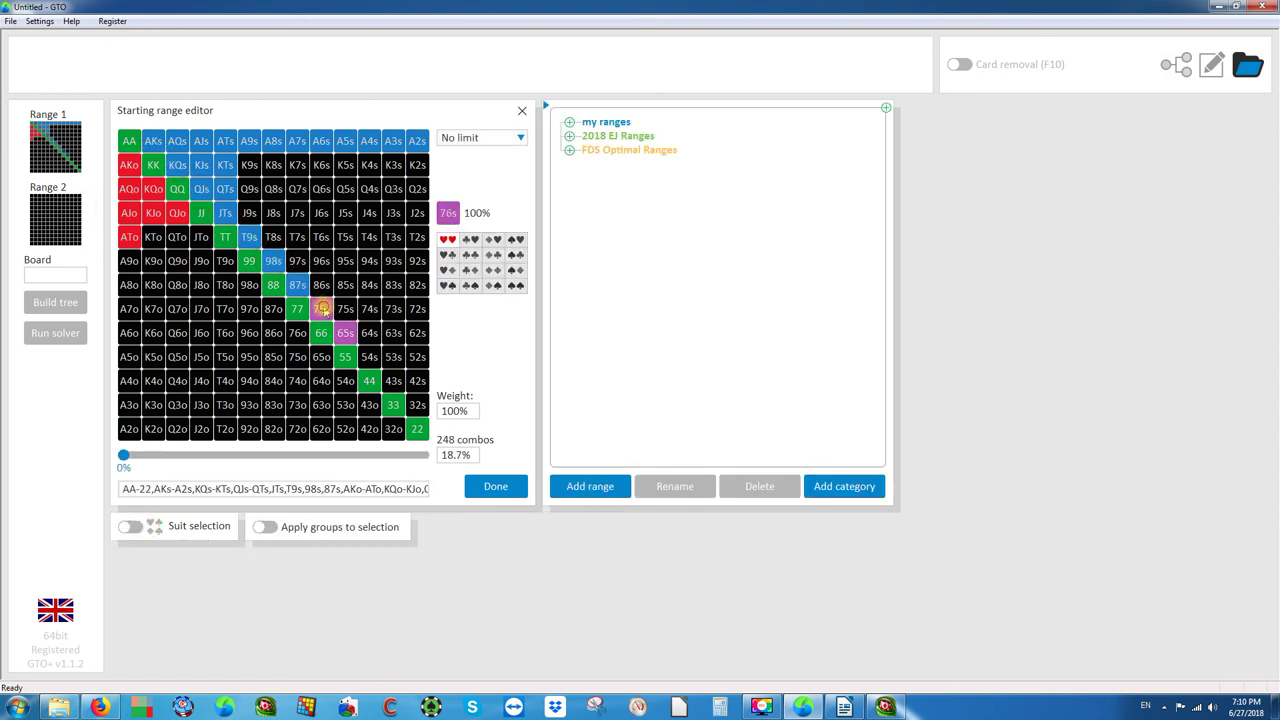
click(321, 309)
click(345, 333)
- Enter the range AA-QQ,AKs,A5s-A2s,AKo for Range 2
triple_click(392, 488)
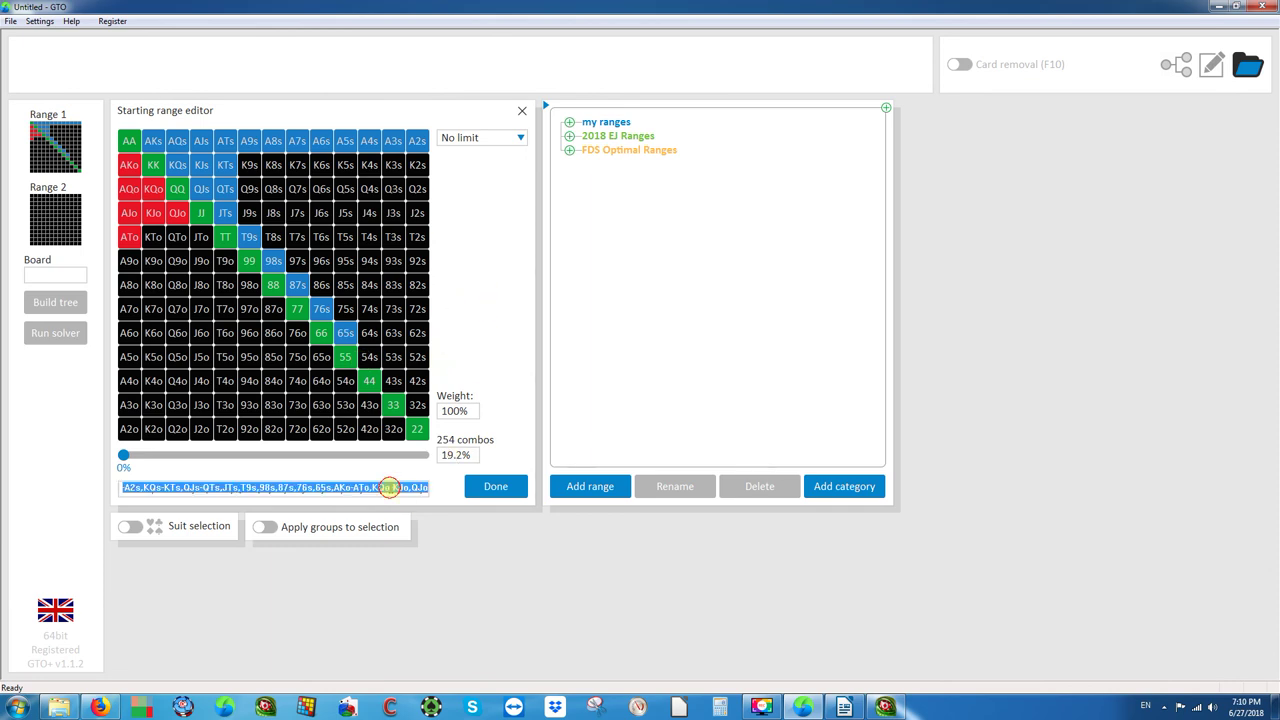
text(AA-QQ,AKs,A5s-A2s,AKo)
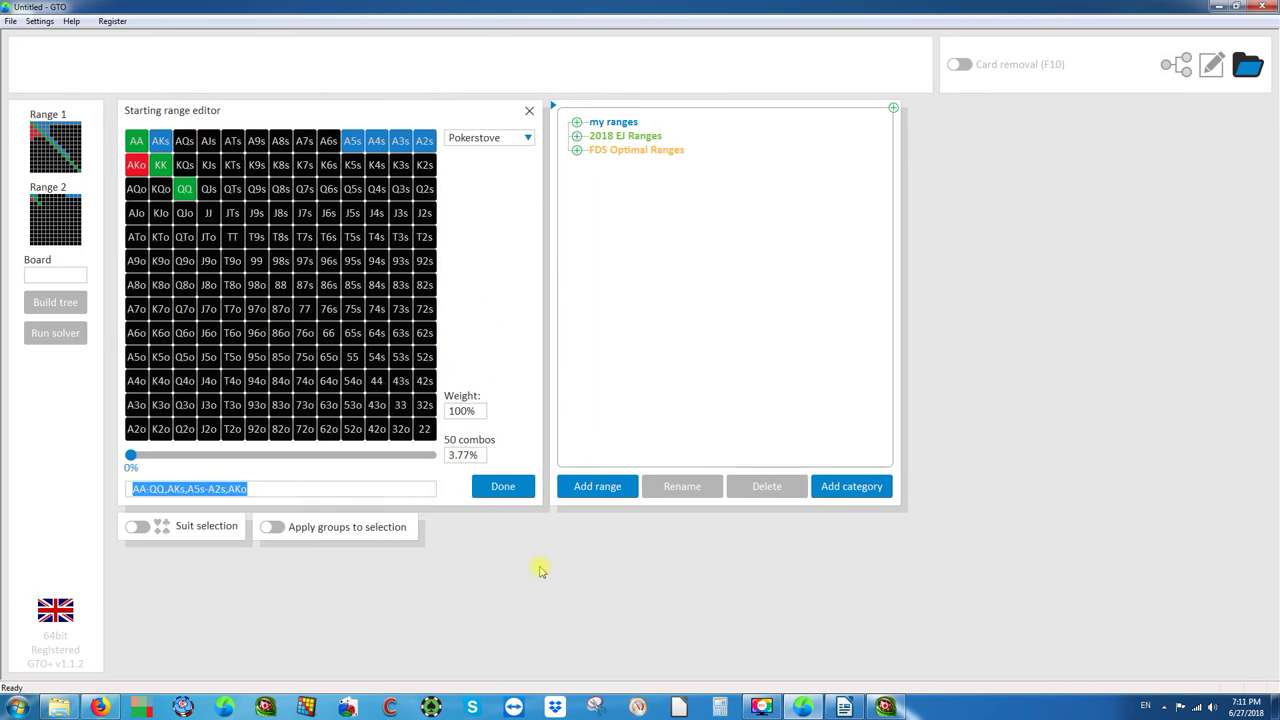
- Switch to Flopzilla and try to import the copied Range 2 text
click(885, 707)
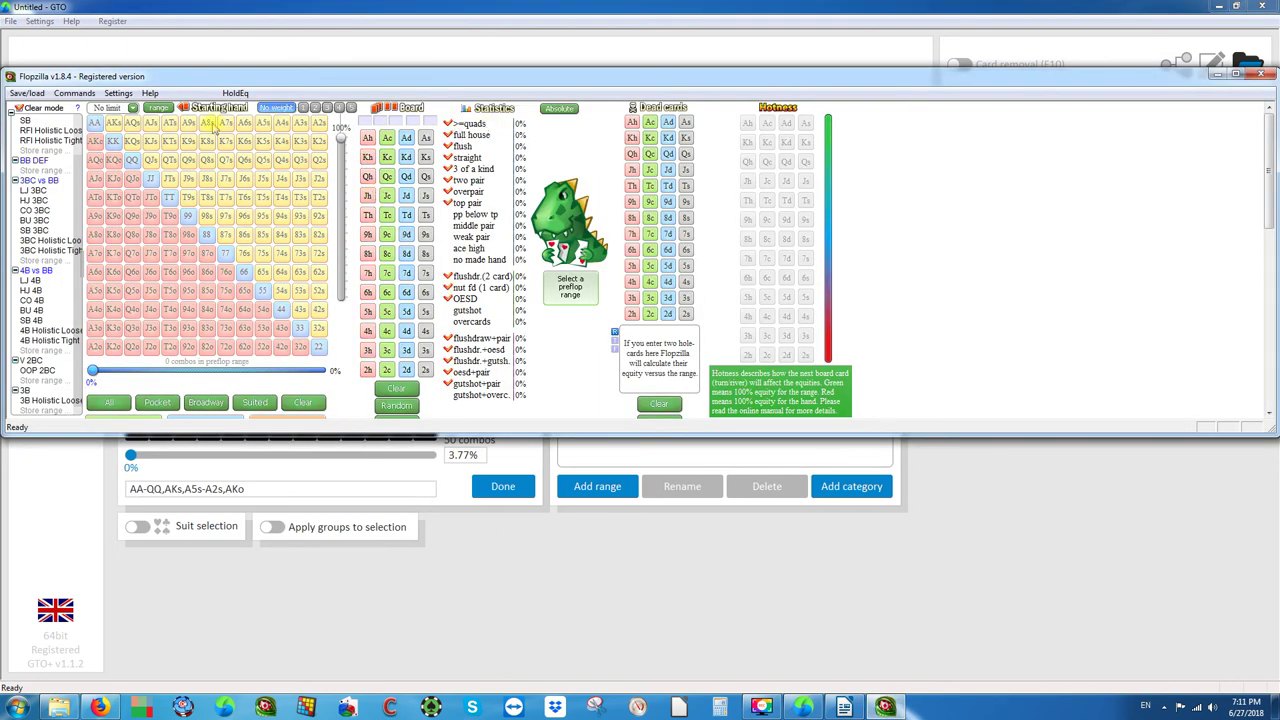
click(157, 107)
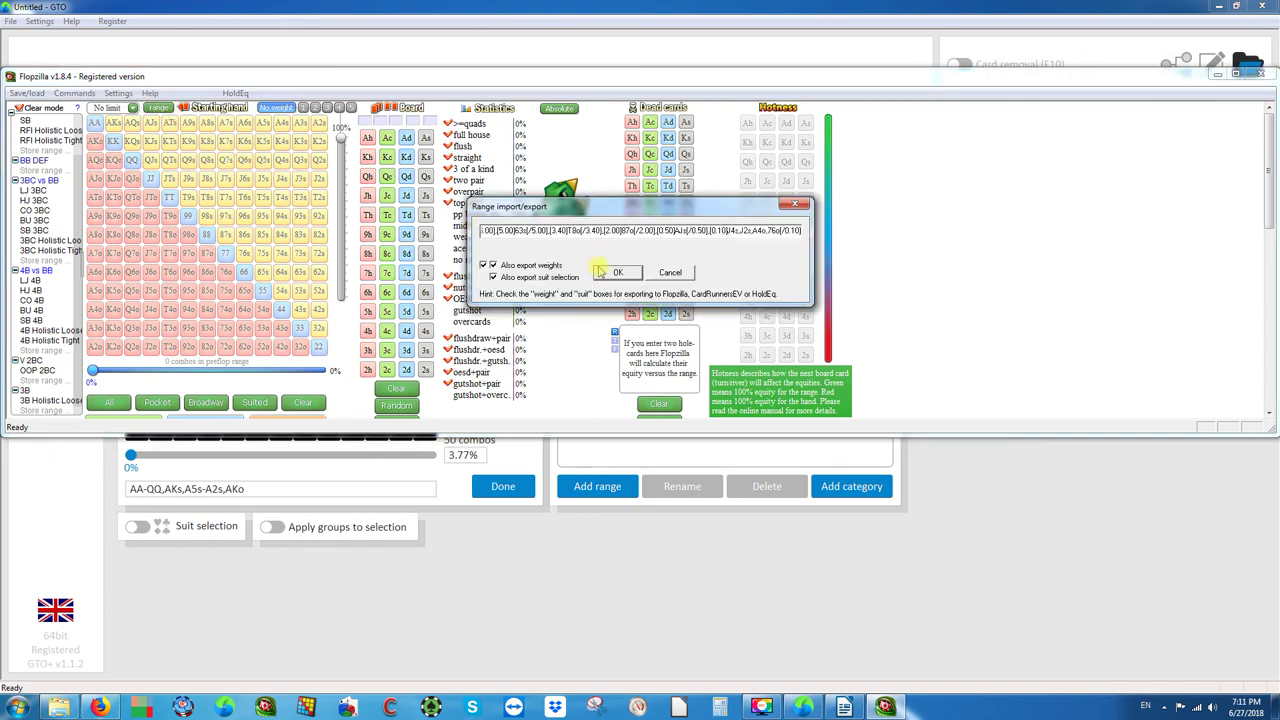
click(612, 272)
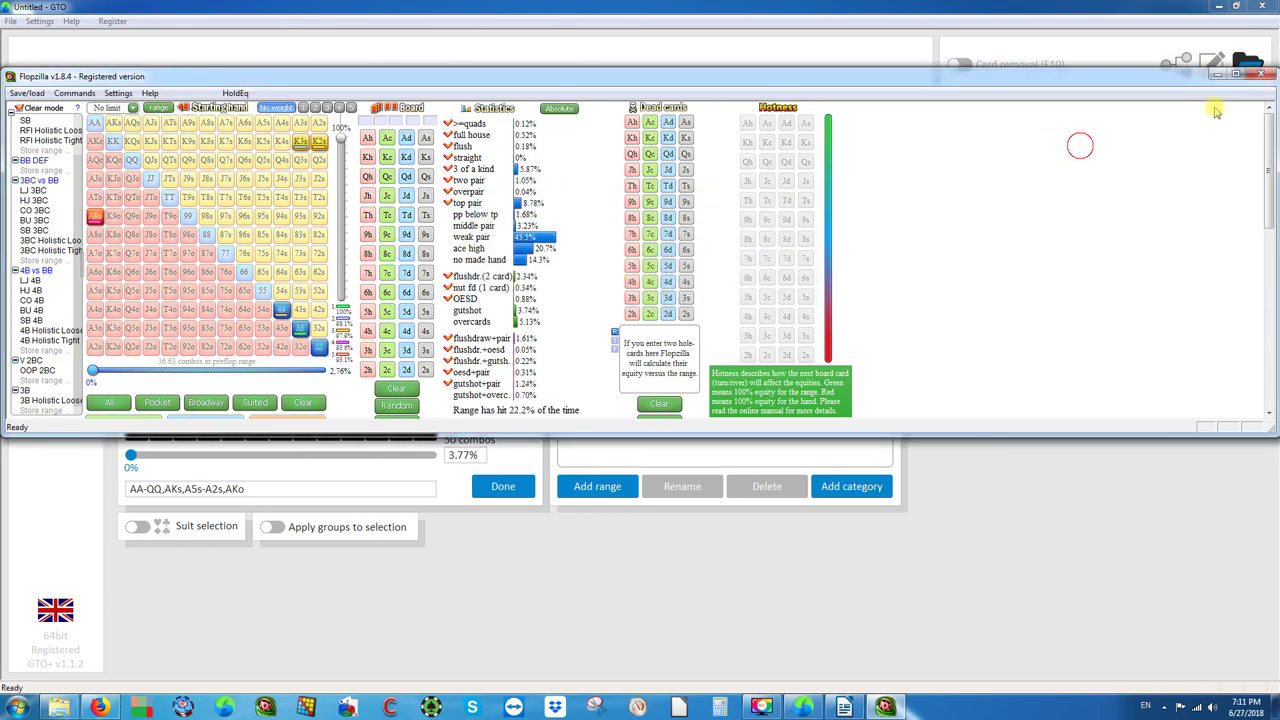
- Close and relaunch Flopzilla, and return to the starting range editor in GTO
click(1262, 75)
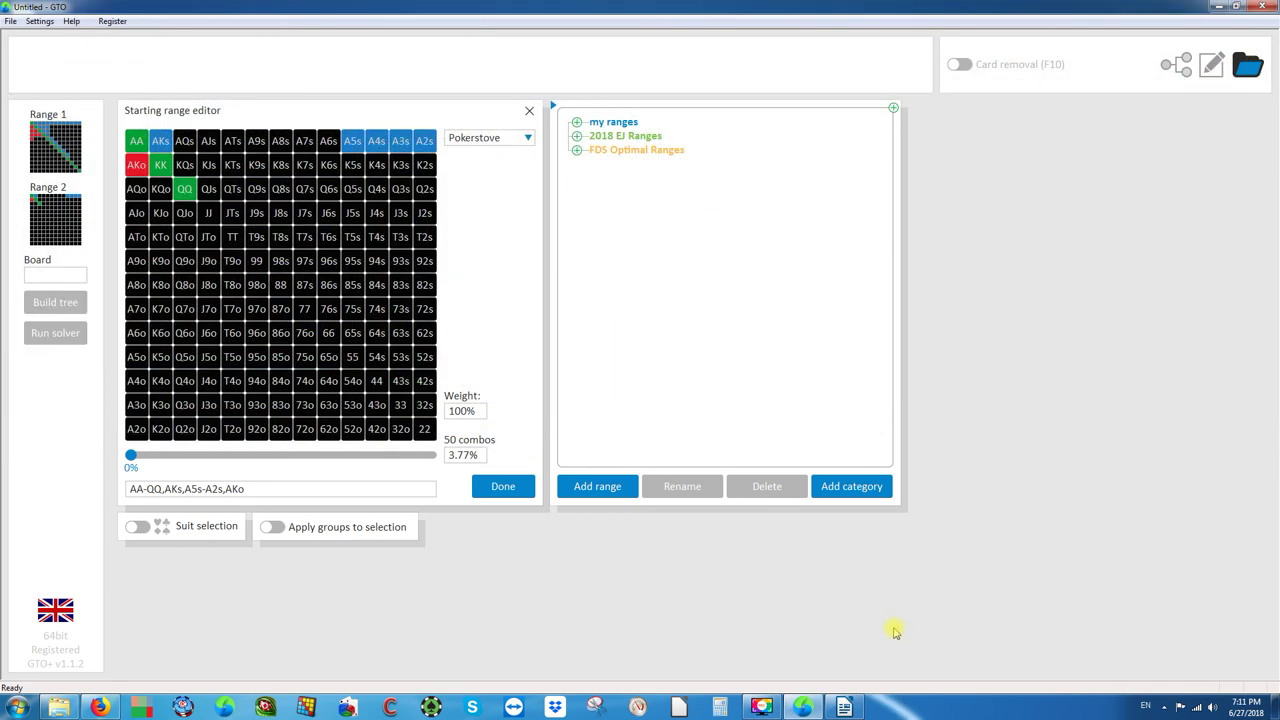
click(262, 707)
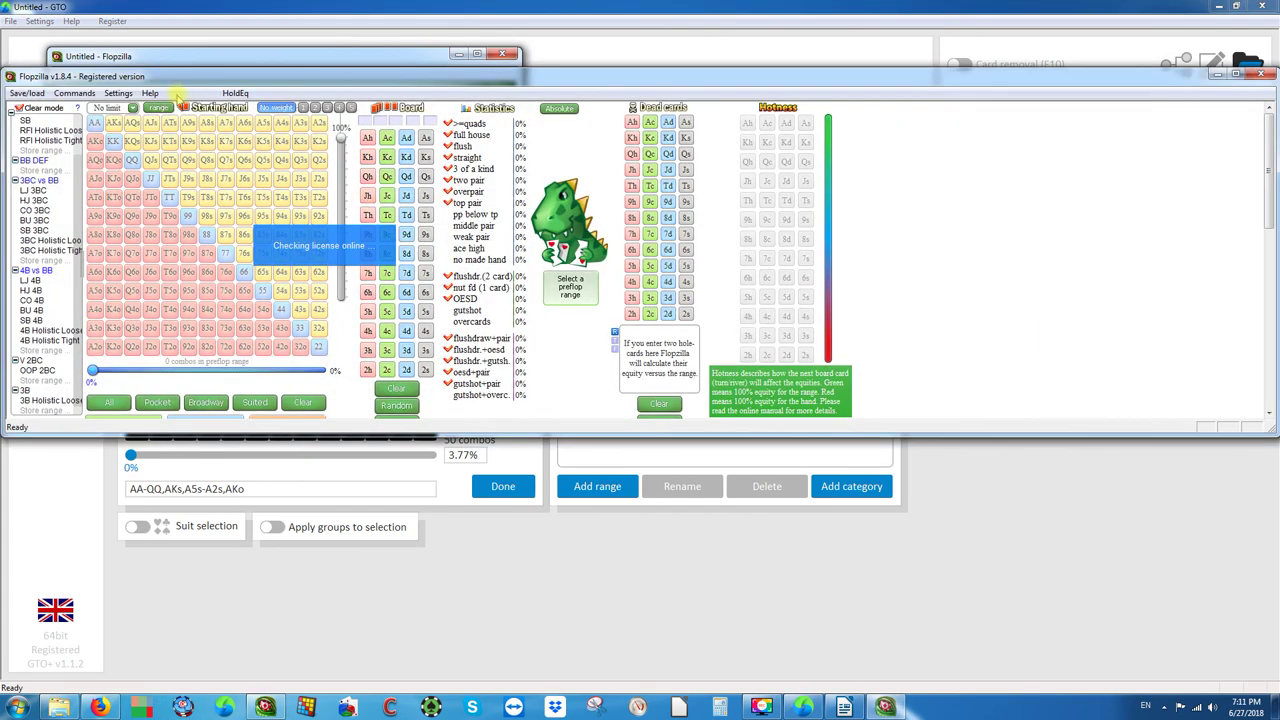
click(610, 52)
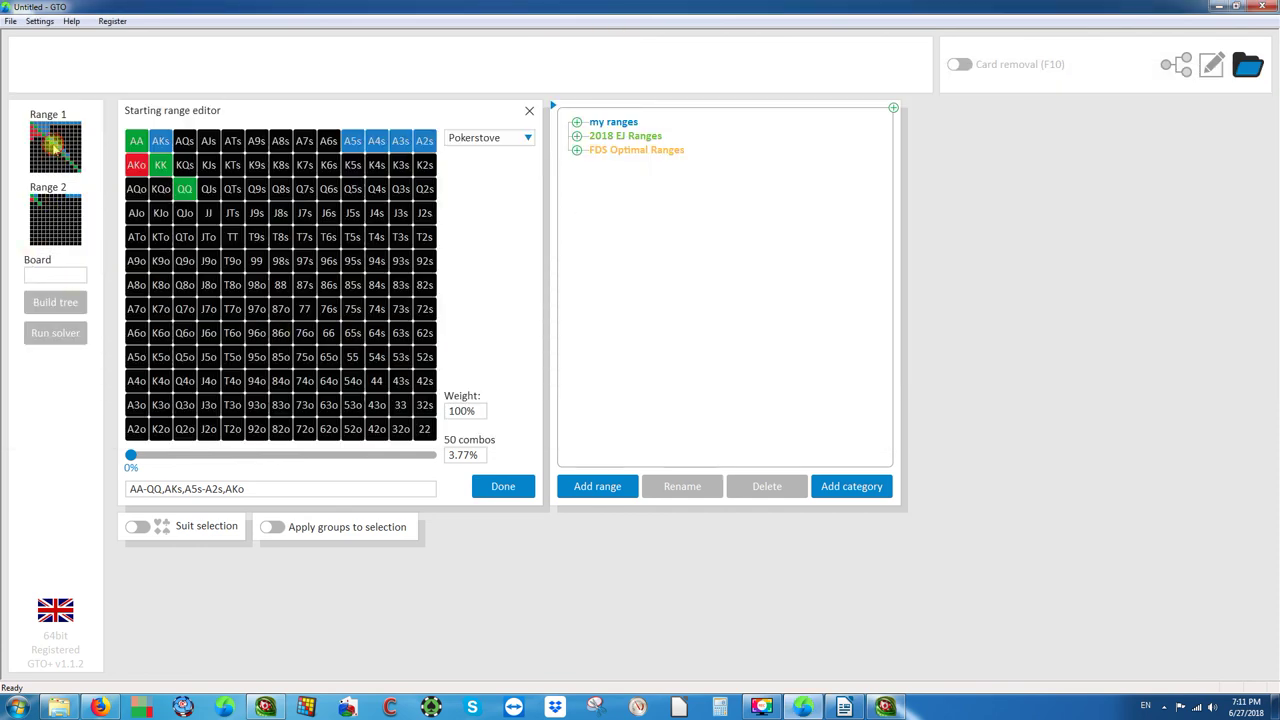